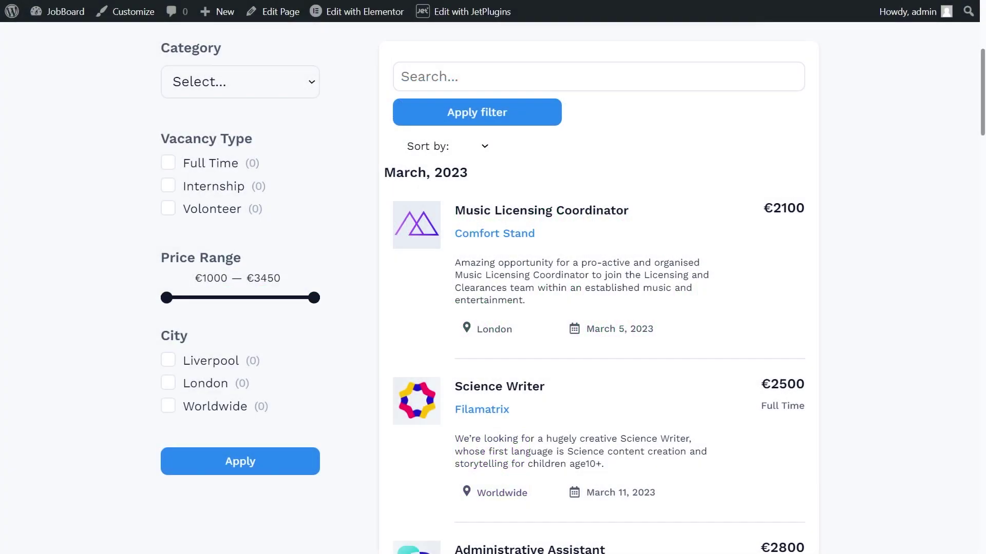
Scroll down and back up the Crocoblock homepage listing 20 JetPlugins, 200 Widgets and 60+ Templates
scroll(599, 288, "down", 10)
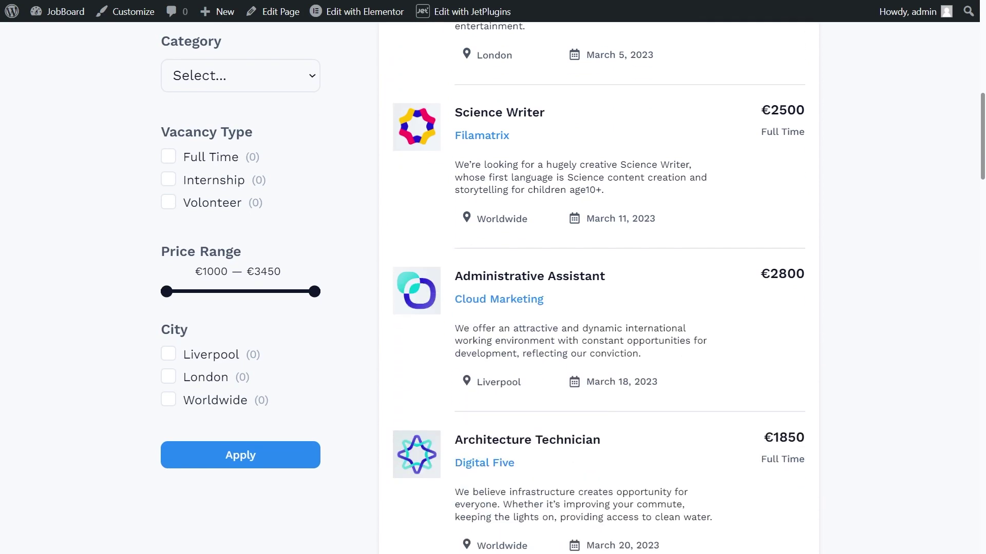
scroll(599, 287, "down", 4)
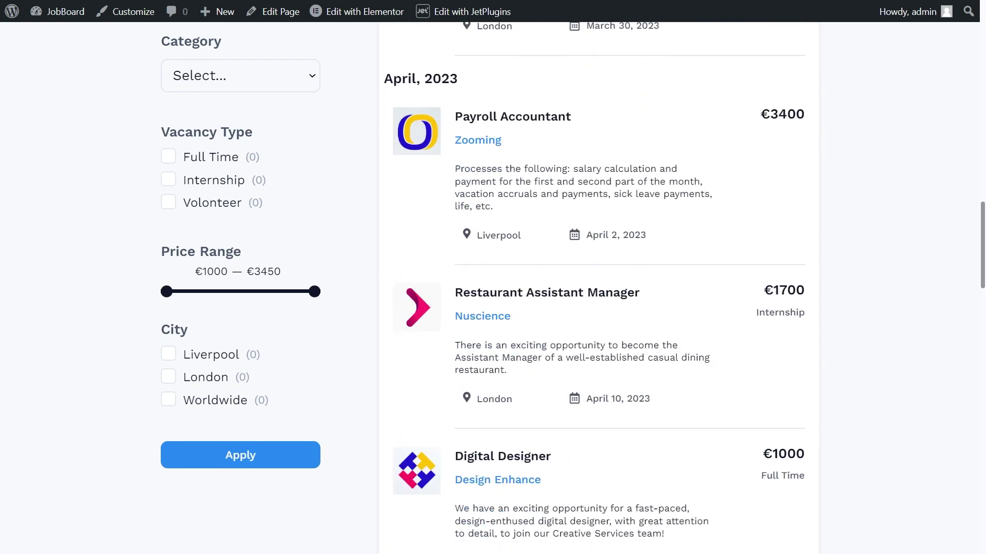
scroll(598, 287, "down", 12)
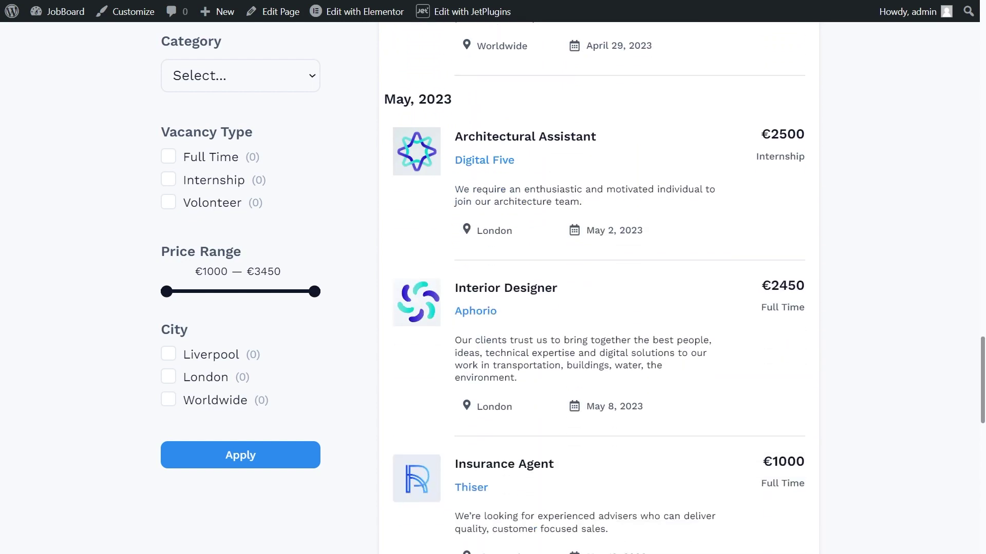
scroll(598, 287, "down", 11)
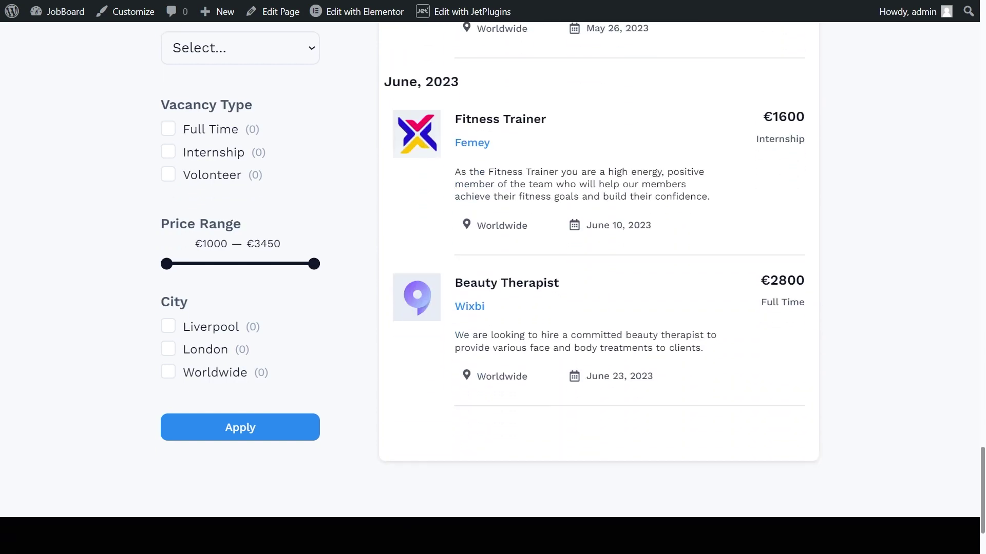
scroll(598, 287, "up", 9)
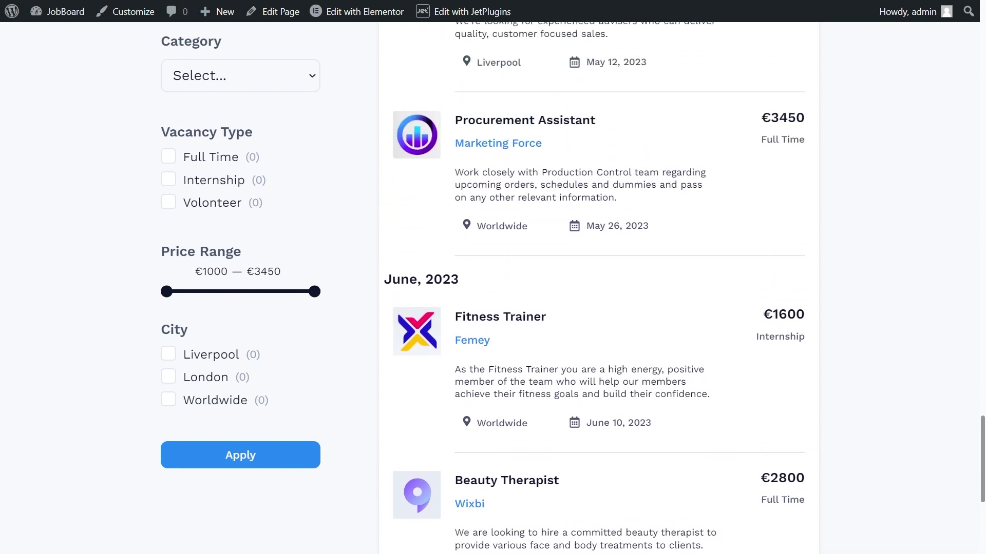
scroll(598, 287, "up", 11)
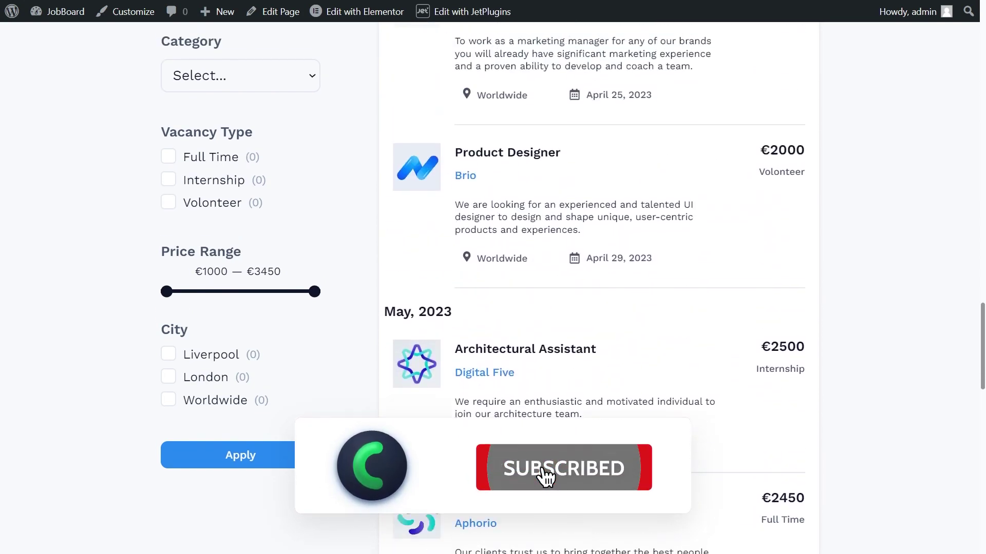
scroll(598, 287, "up", 11)
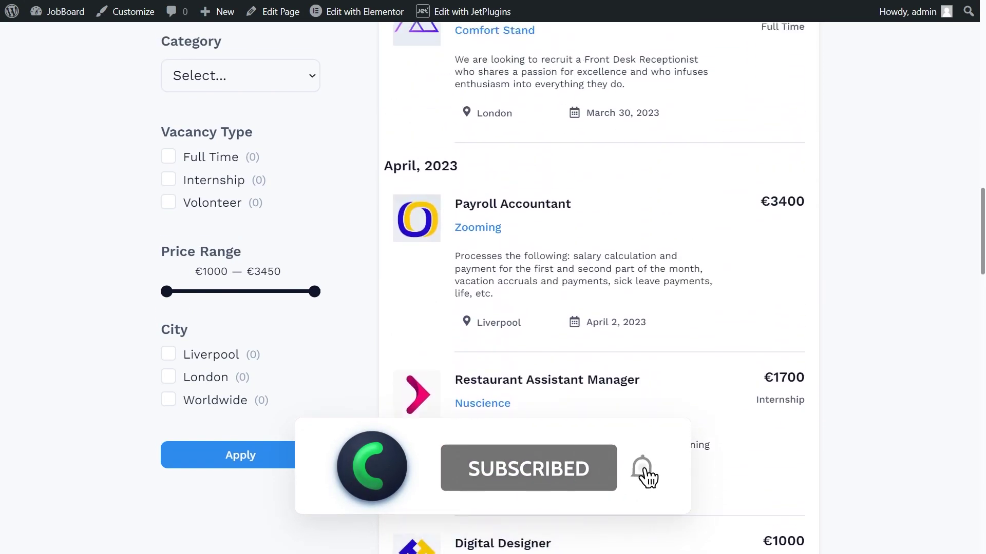
scroll(651, 520, "up", 7)
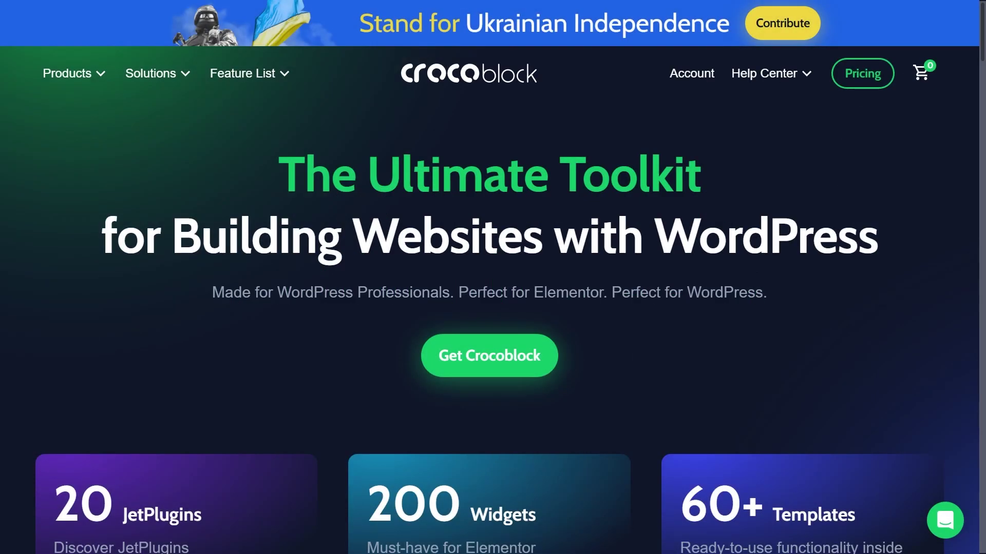
Open the Crocoblock DevTools add-ons page from the site footer
scroll(493, 277, "down", 20)
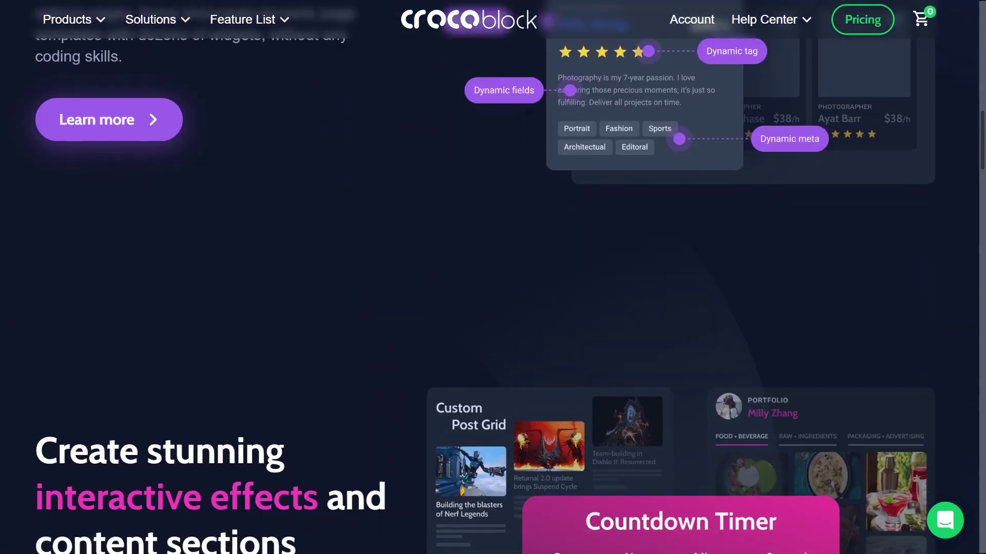
scroll(493, 277, "down", 20)
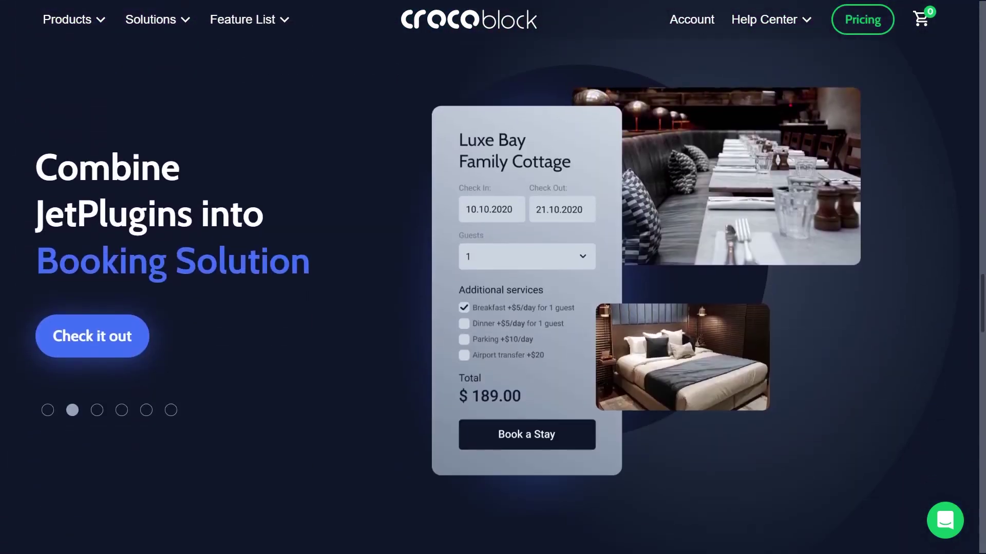
scroll(493, 278, "down", 20)
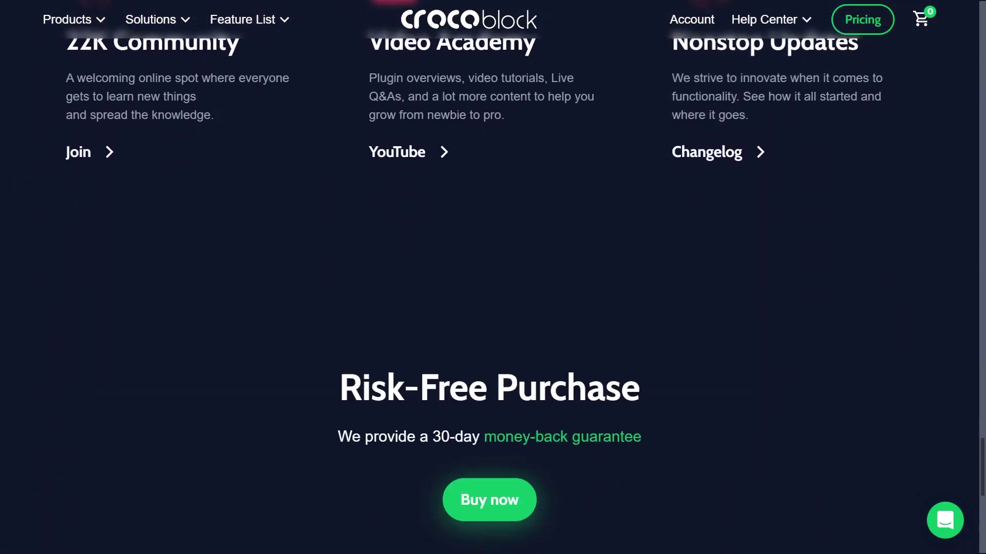
scroll(493, 277, "down", 3)
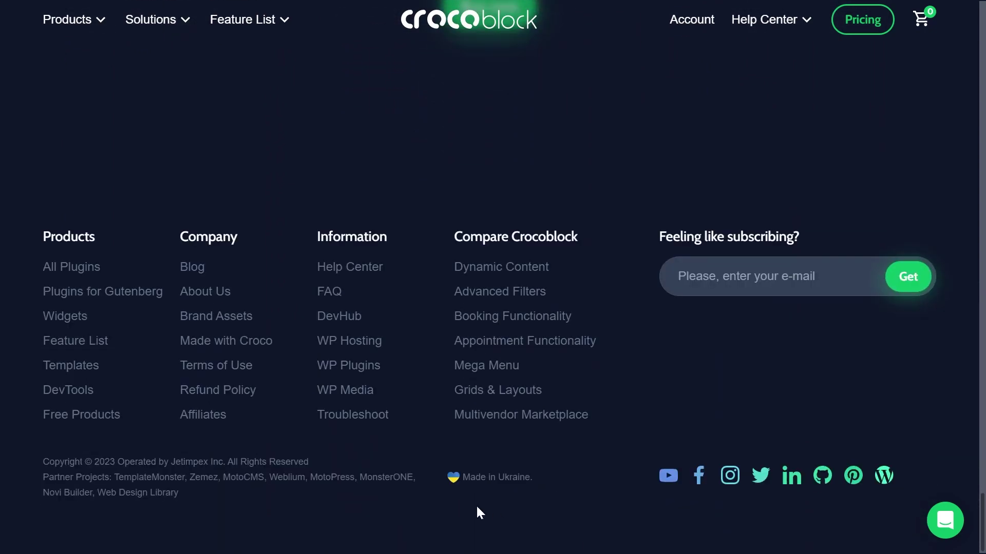
left_click(68, 396)
Download Break Listing by Months, saving it as jet-engine-break-listing-by-months without '-master'
scroll(69, 395, "down", 3)
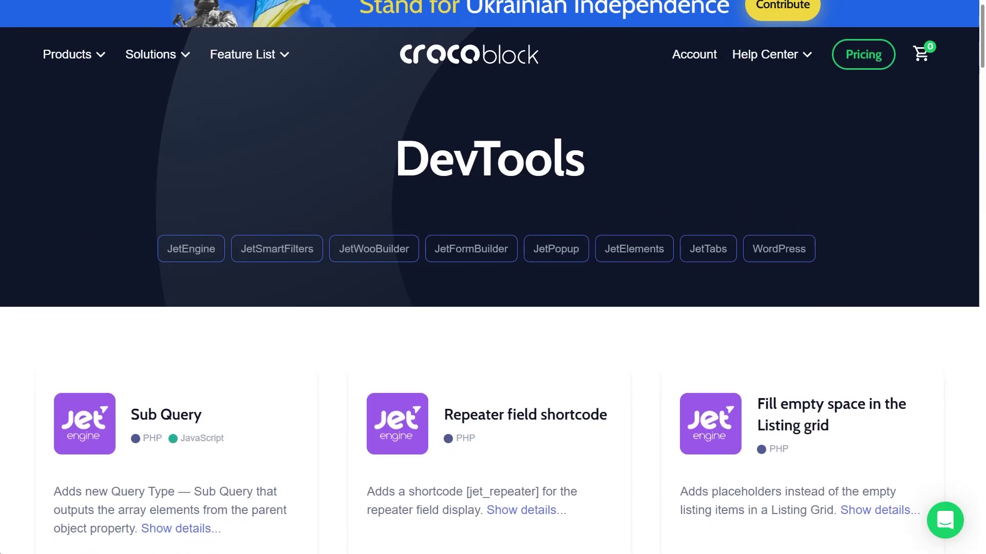
scroll(492, 277, "down", 4)
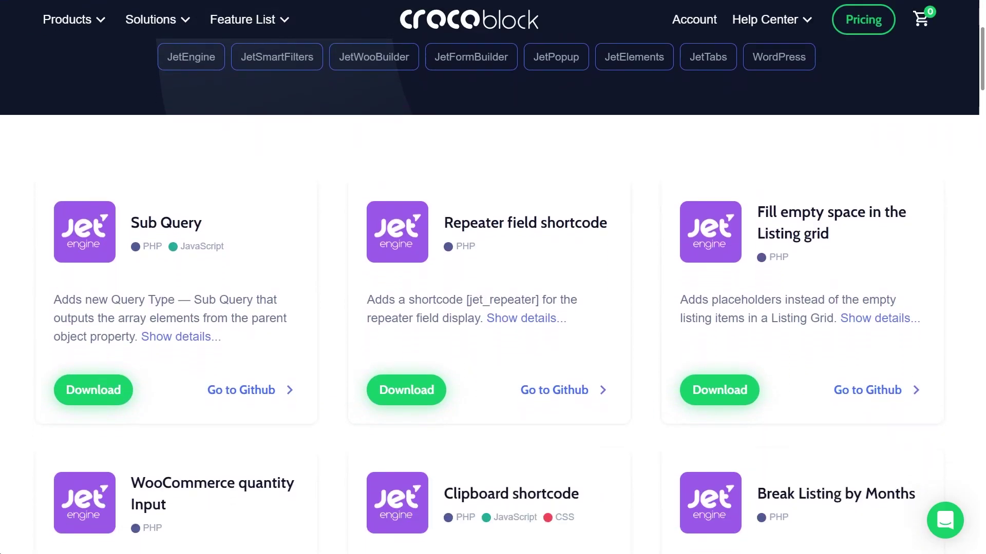
scroll(493, 277, "down", 4)
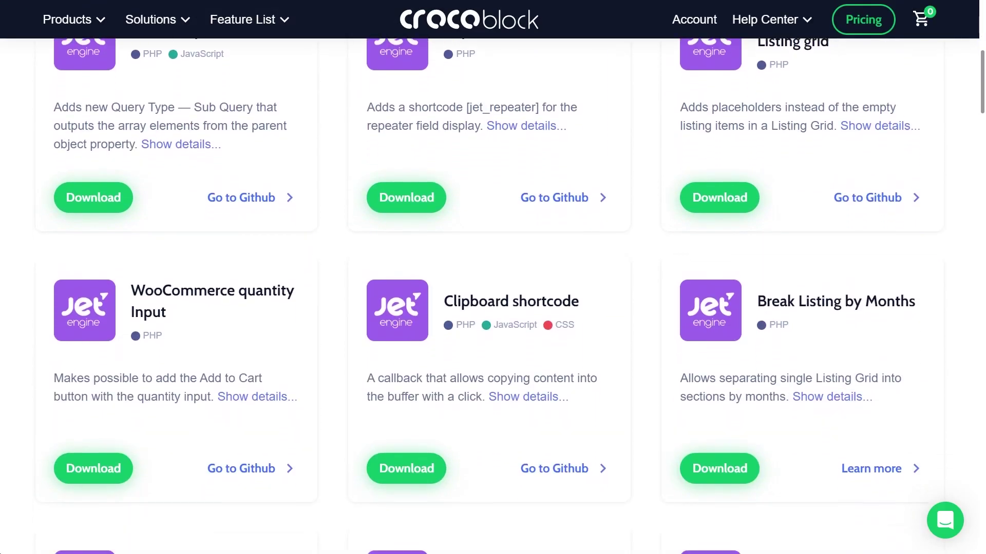
scroll(493, 277, "down", 3)
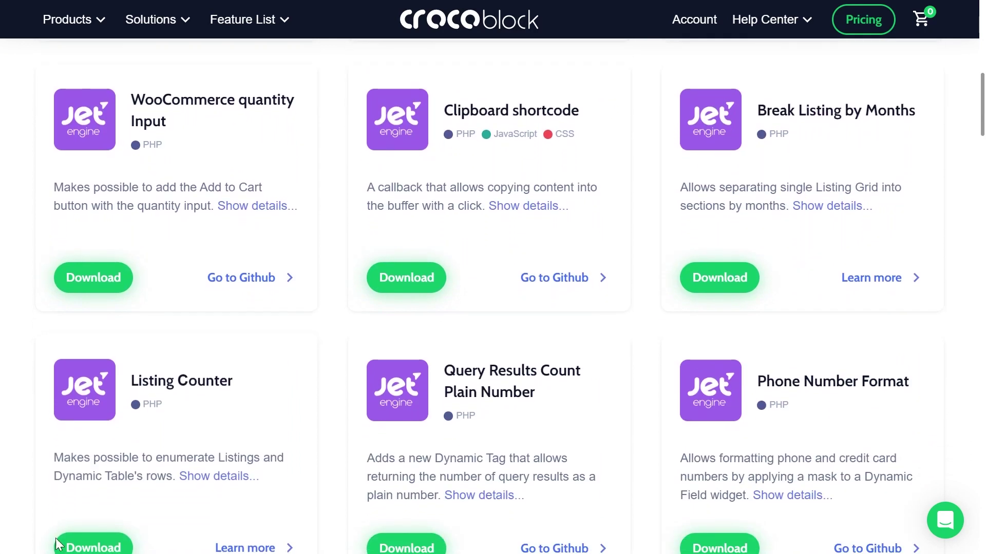
left_click(710, 277)
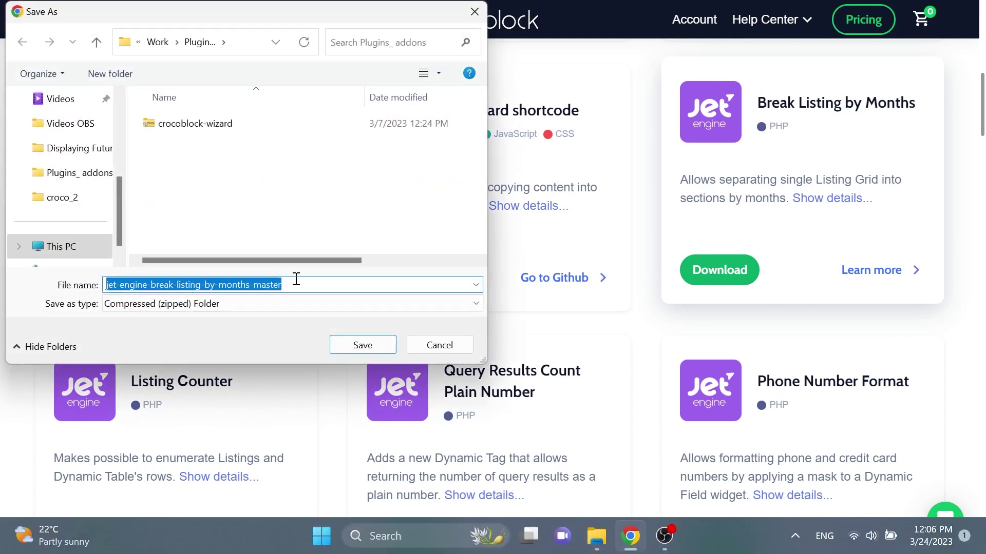
left_click(297, 281)
key("shift+Left")
key("shift+Left")
key("shift+Left")
key("shift+Left")
key("shift+Left")
key("shift+Left")
key("shift+Left")
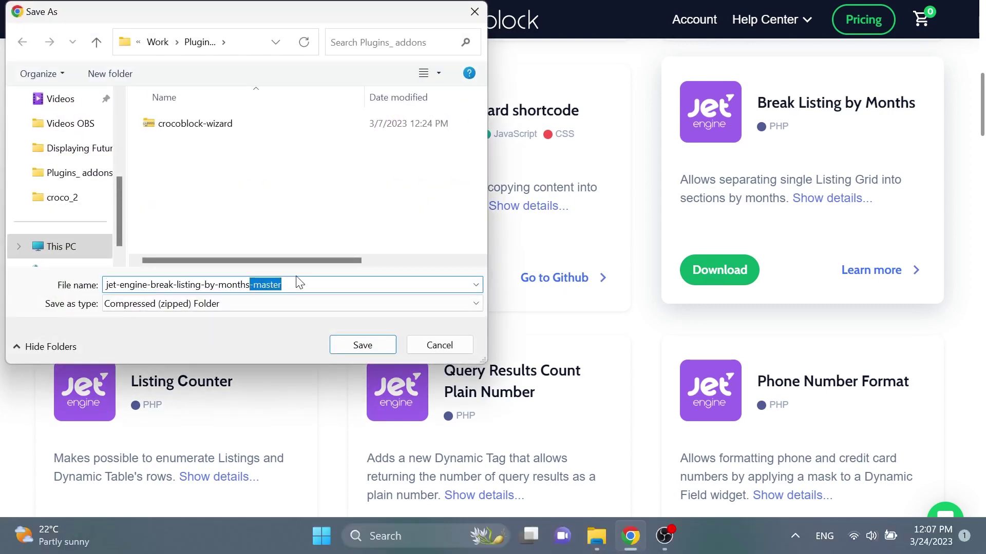
key("BackSpace")
left_click(361, 344)
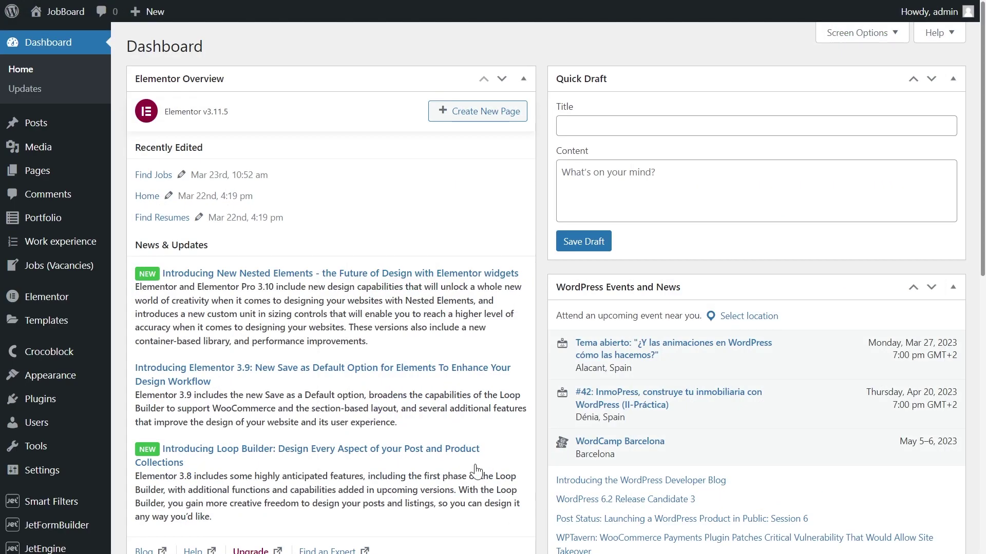
Upload the jet-engine-break-listing-by-months zip through Plugins > Add New > Upload Plugin
mouse_move(57, 405)
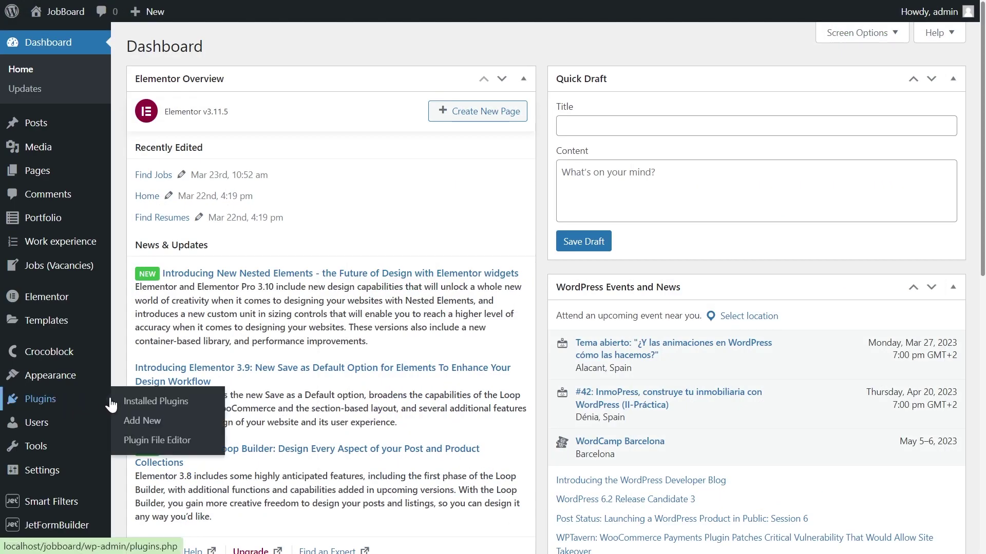
left_click(152, 403)
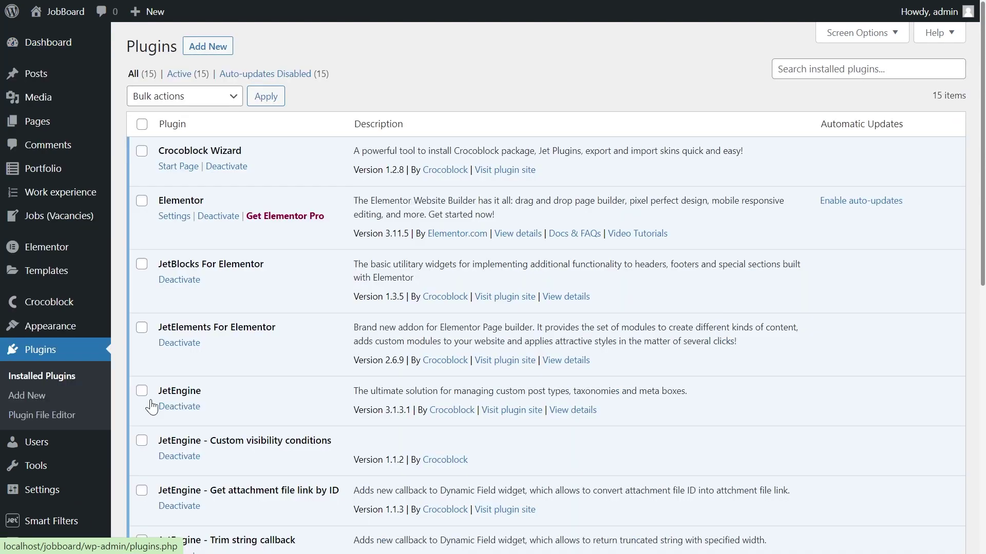
left_click(211, 46)
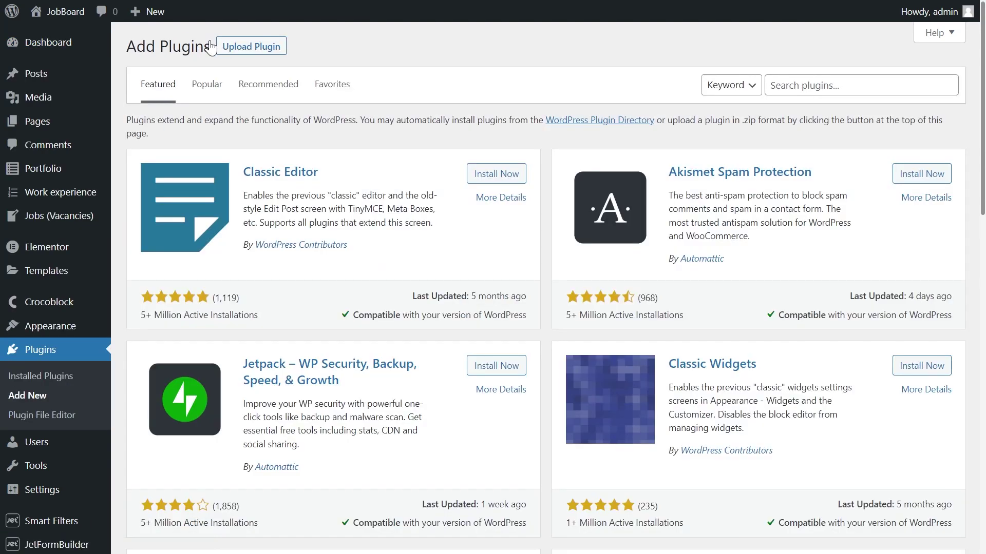
left_click(240, 49)
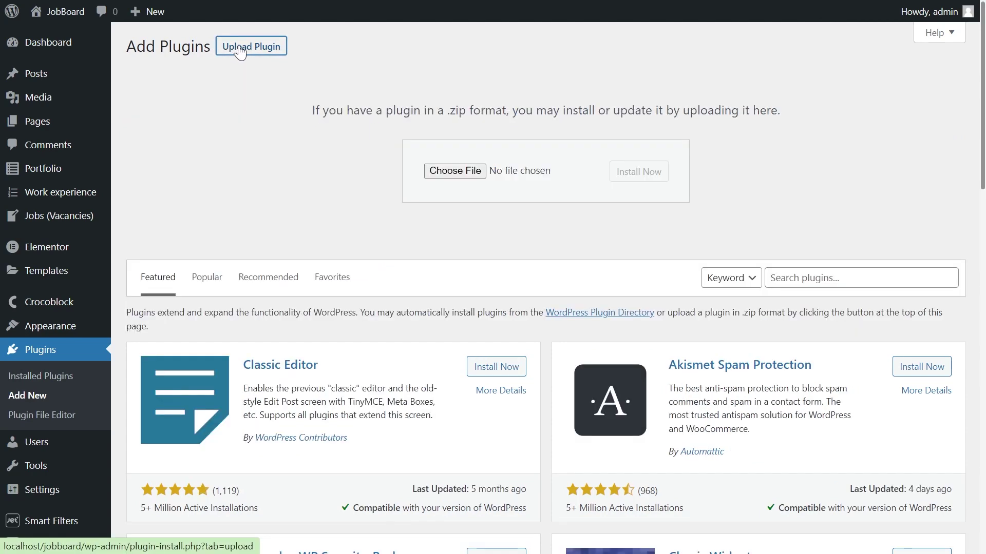
left_click(445, 171)
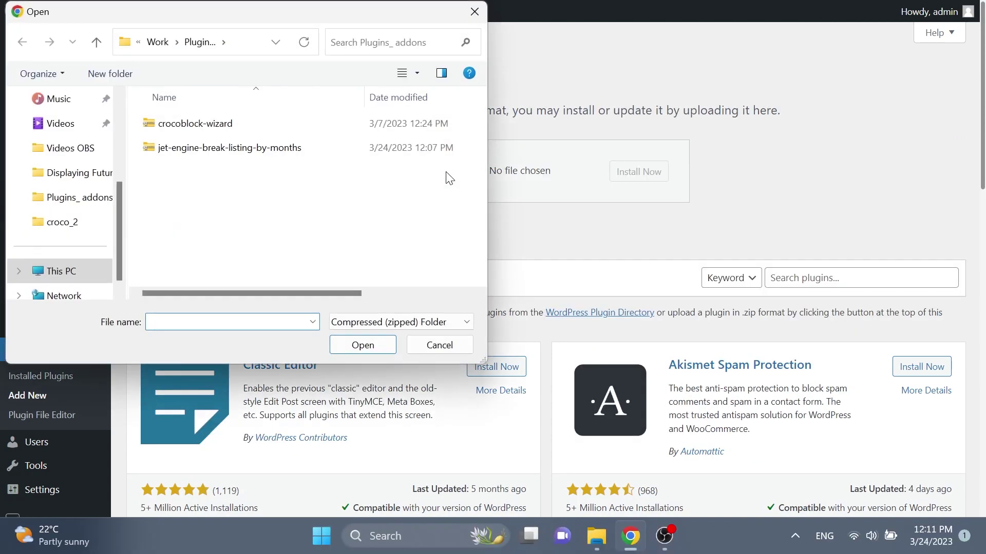
left_click(263, 150)
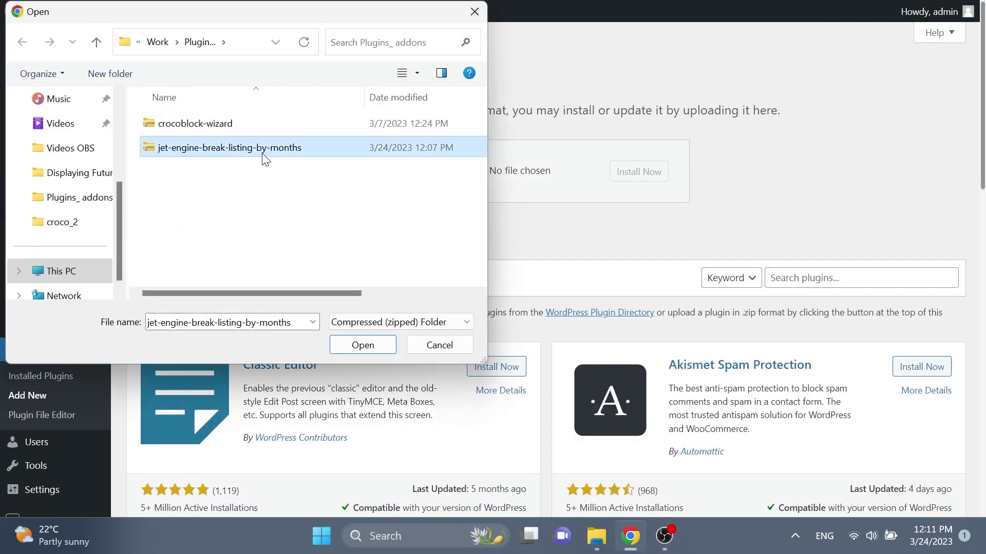
left_click(363, 345)
Install and activate the JetEngine break listing by months plugin
left_click(637, 171)
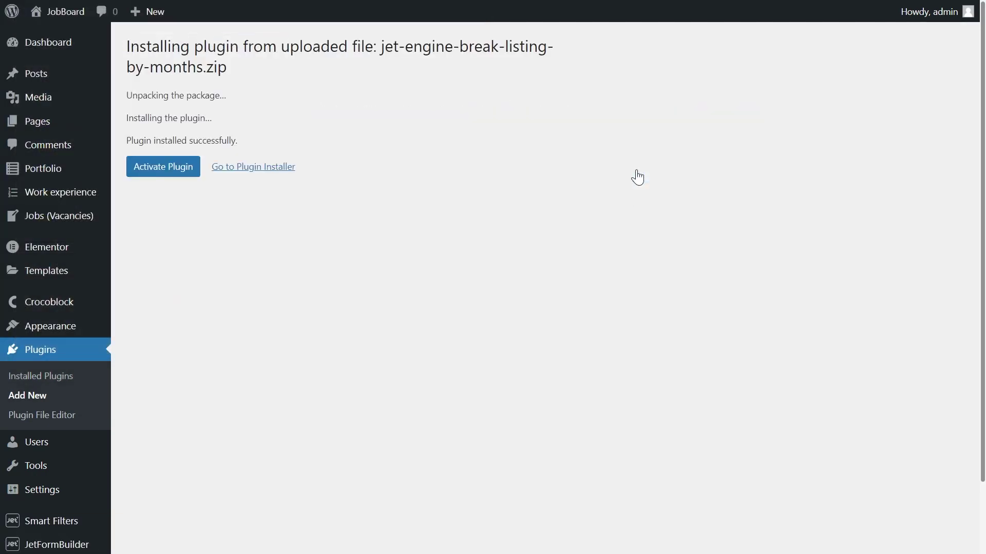
left_click(156, 178)
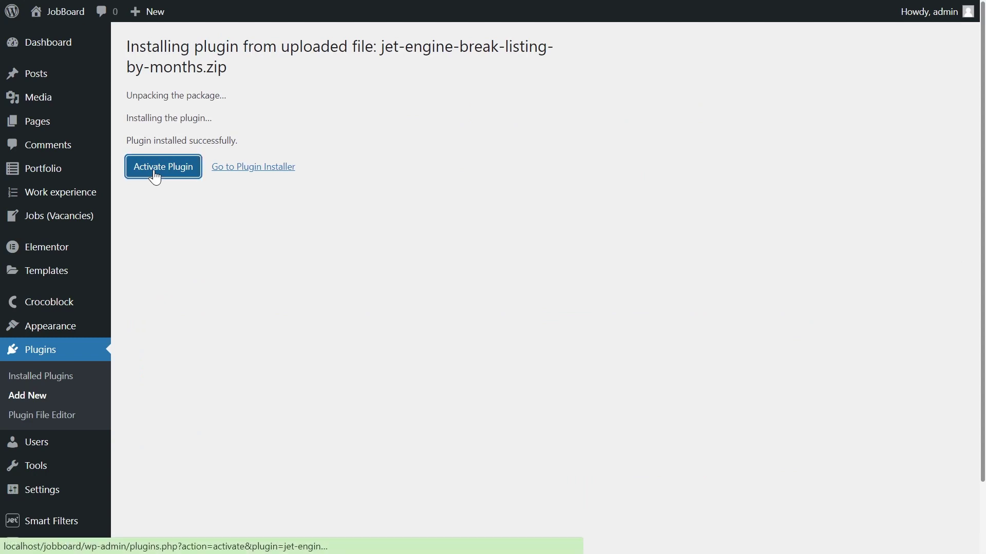
scroll(384, 130, "down", 1)
scroll(384, 130, "down", 4)
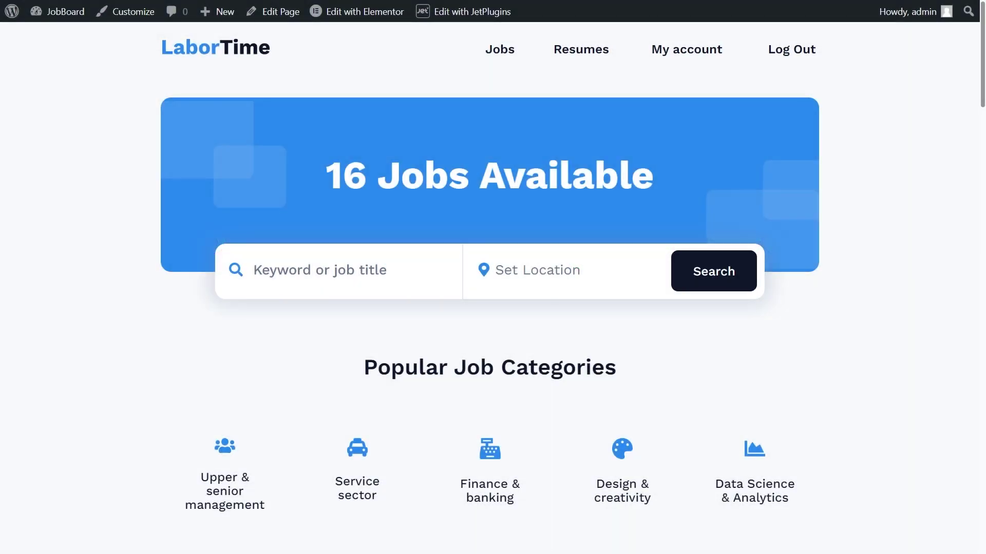
scroll(492, 287, "down", 7)
scroll(493, 287, "down", 5)
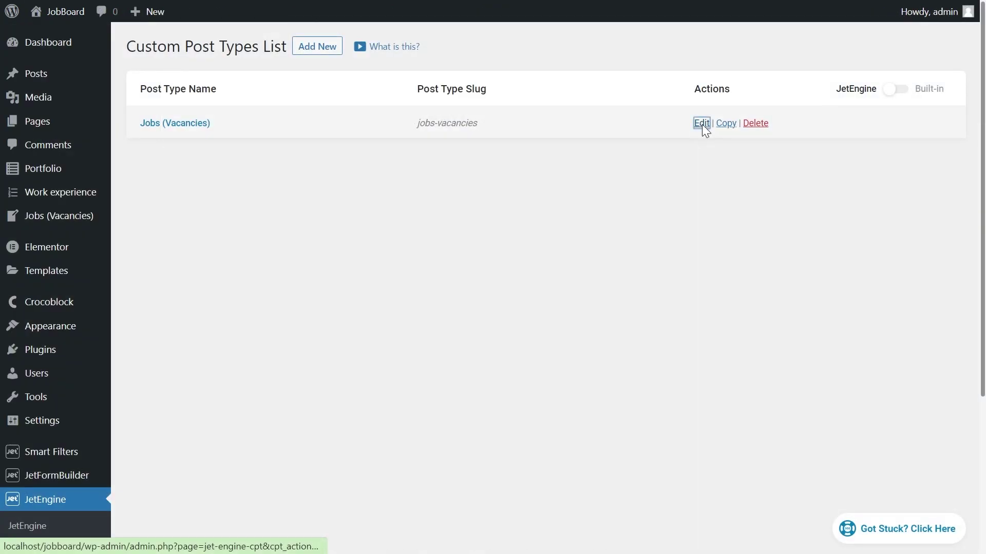
Open the Jobs (Vacancies) post type and inspect its Ending date meta field
left_click(702, 123)
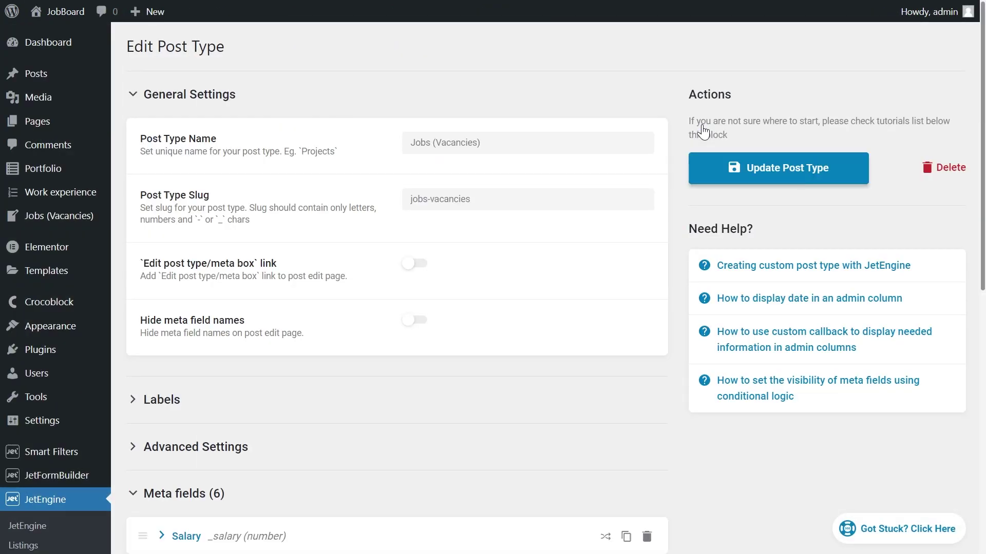
scroll(703, 132, "down", 10)
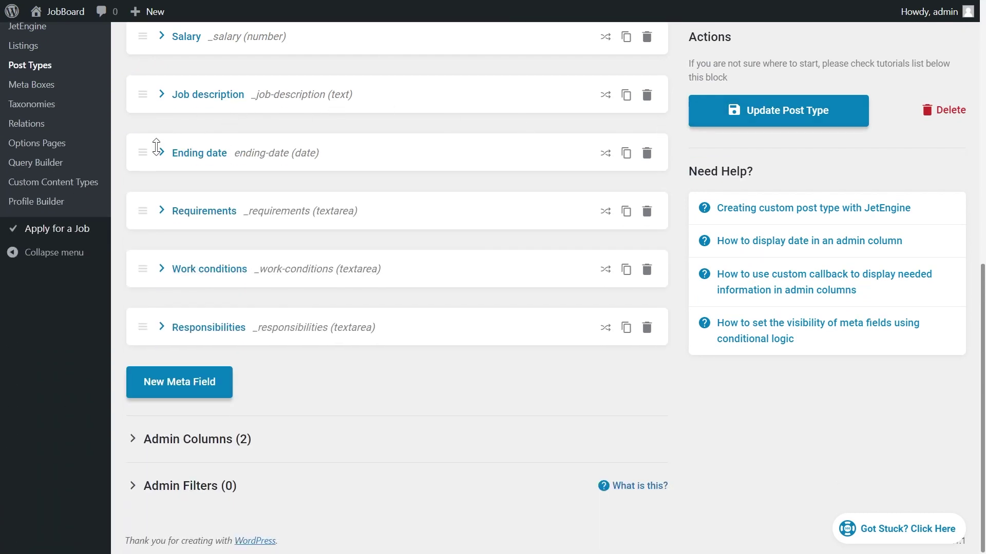
left_click(161, 153)
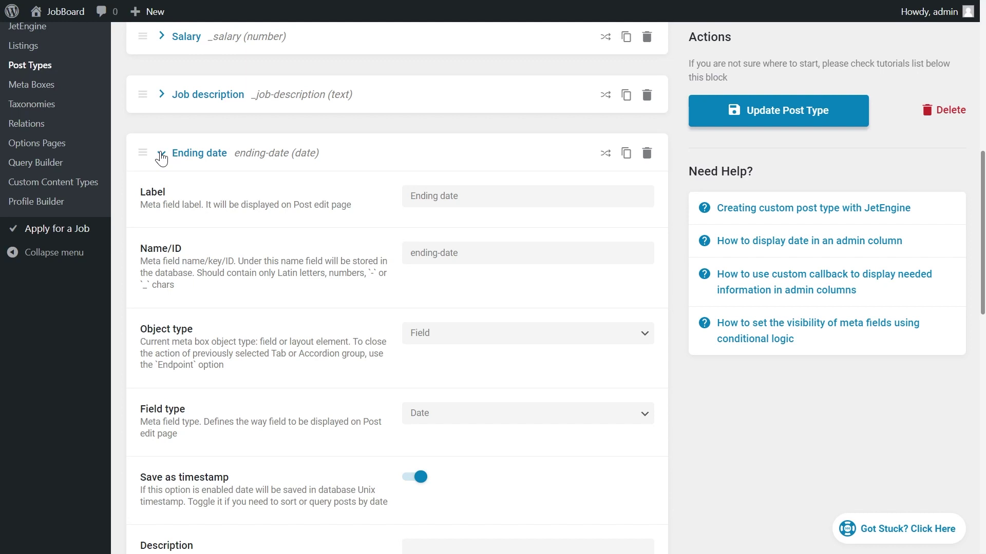
left_click(161, 154)
Add a new meta field labelled 'date' of type Date, saved as timestamp
left_click(162, 385)
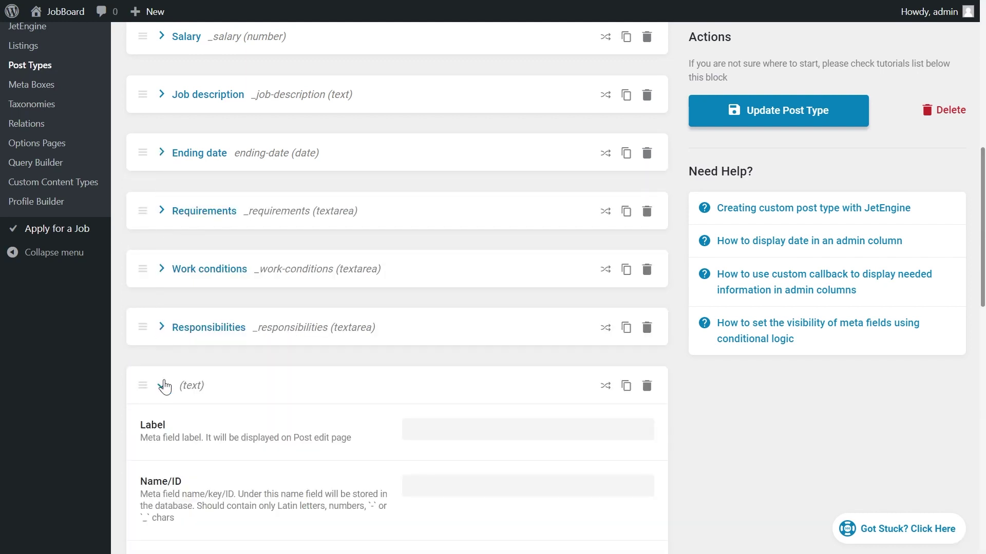
scroll(164, 386, "down", 6)
left_click(409, 87)
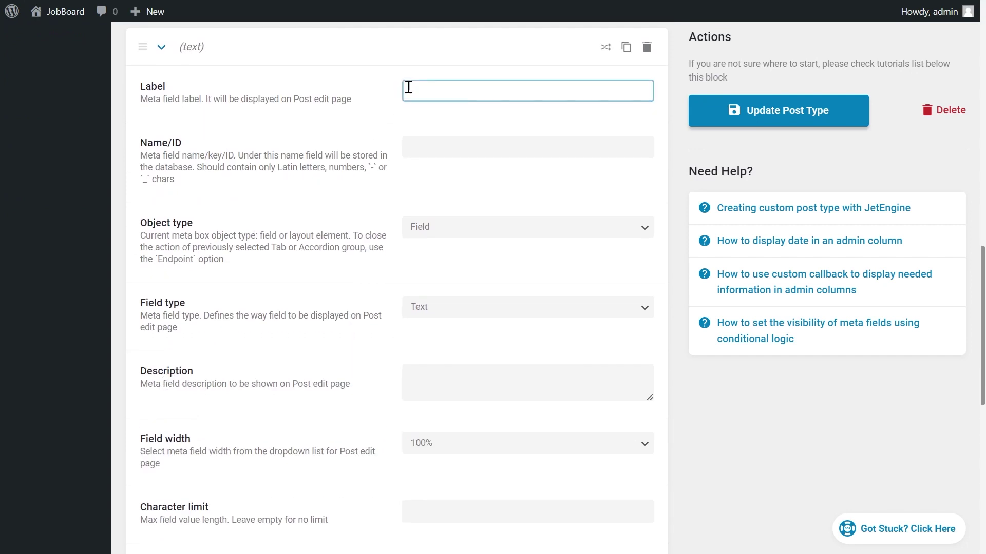
type("date")
left_click(422, 181)
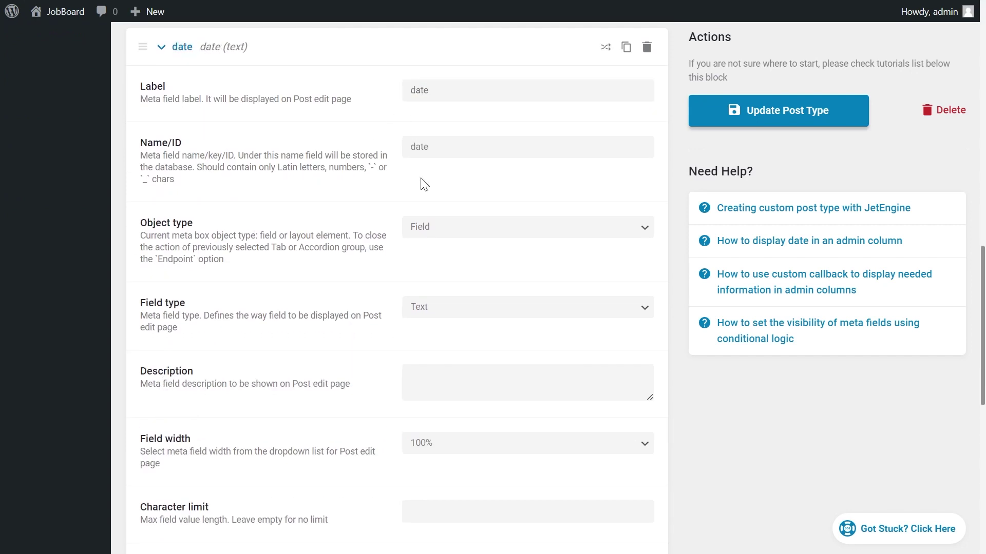
left_click(445, 307)
left_click(447, 101)
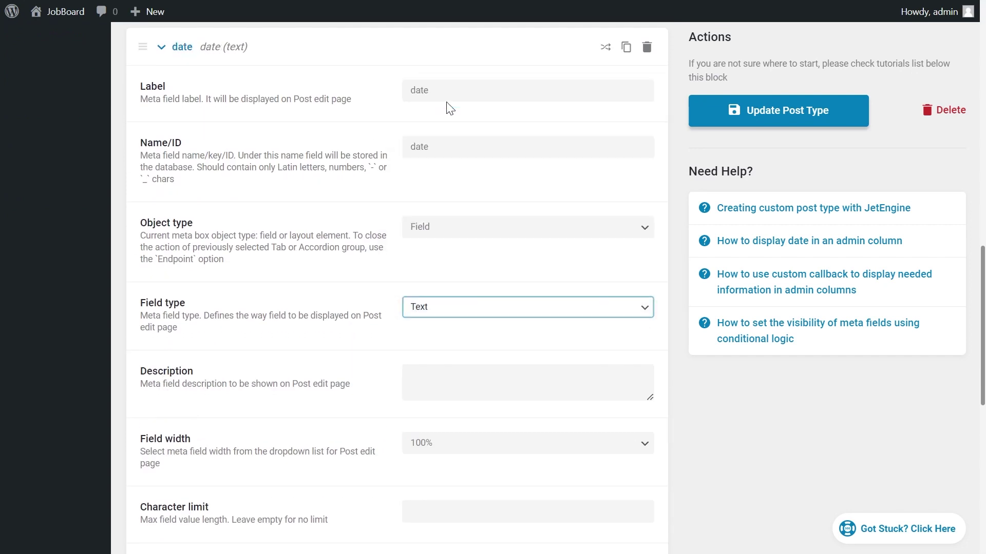
left_click(415, 372)
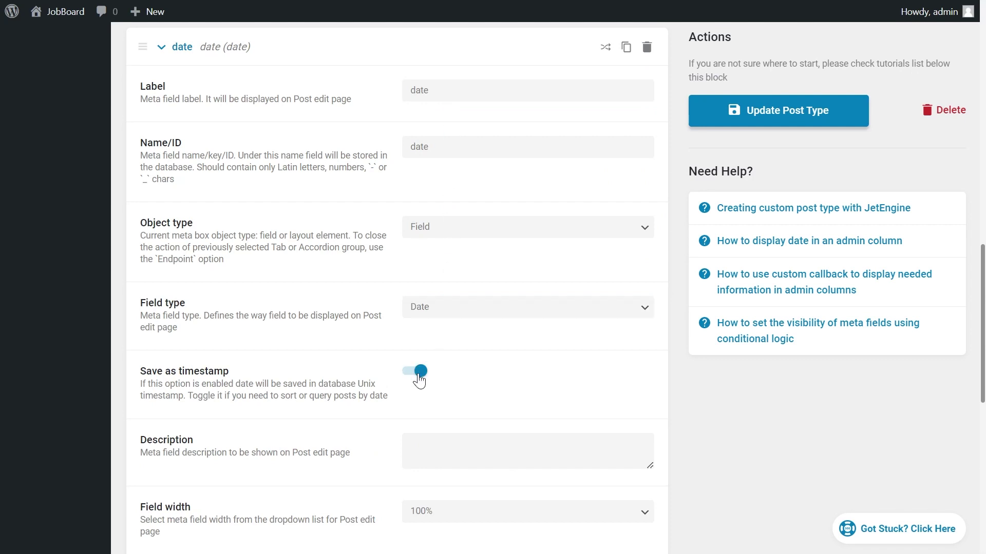
Go to the Appearance Theme File Editor
scroll(418, 379, "up", 15)
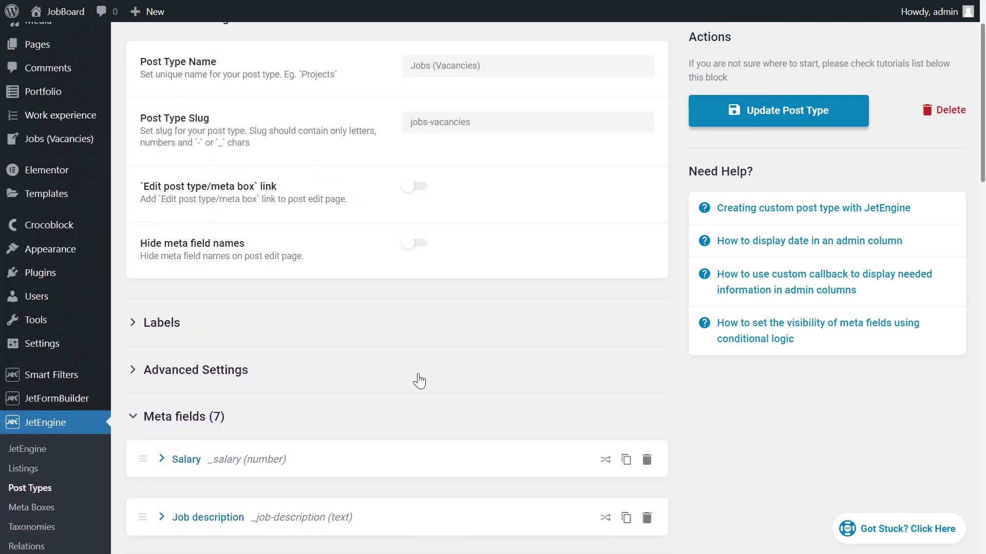
mouse_move(67, 250)
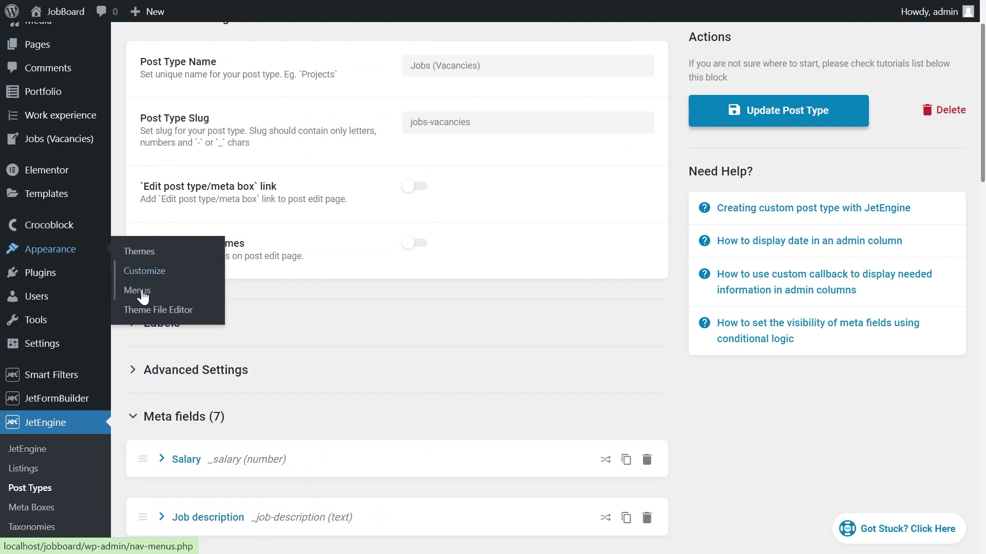
left_click(147, 313)
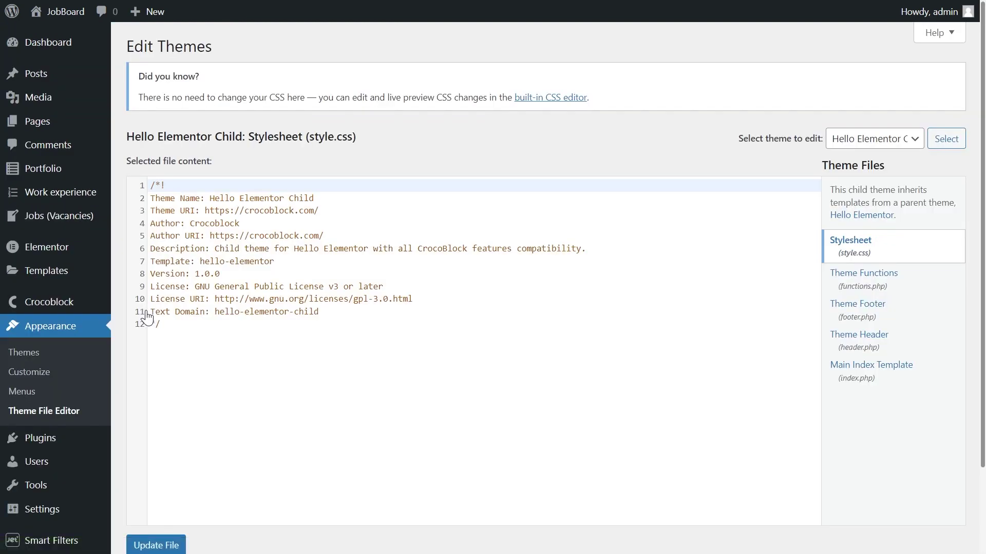
Add define('JET_ENGINE_BREAK_BY_FIELD', 'ending-date') on line 27 of functions.php and try saving
left_click(868, 284)
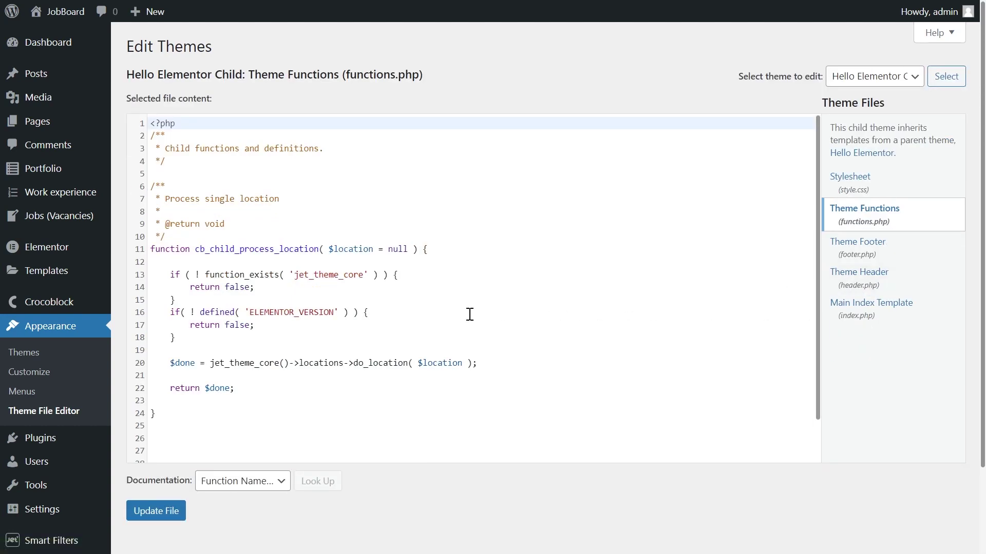
scroll(468, 314, "down", 1)
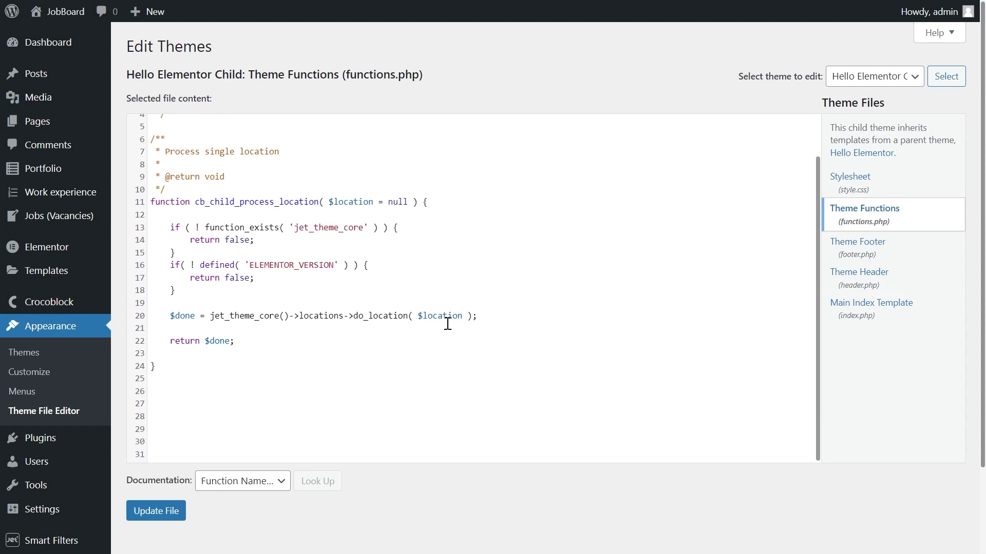
left_click(185, 403)
type("define(‘JET_ENGINE_BREAK_BY_FIELD’, ‘date’ );")
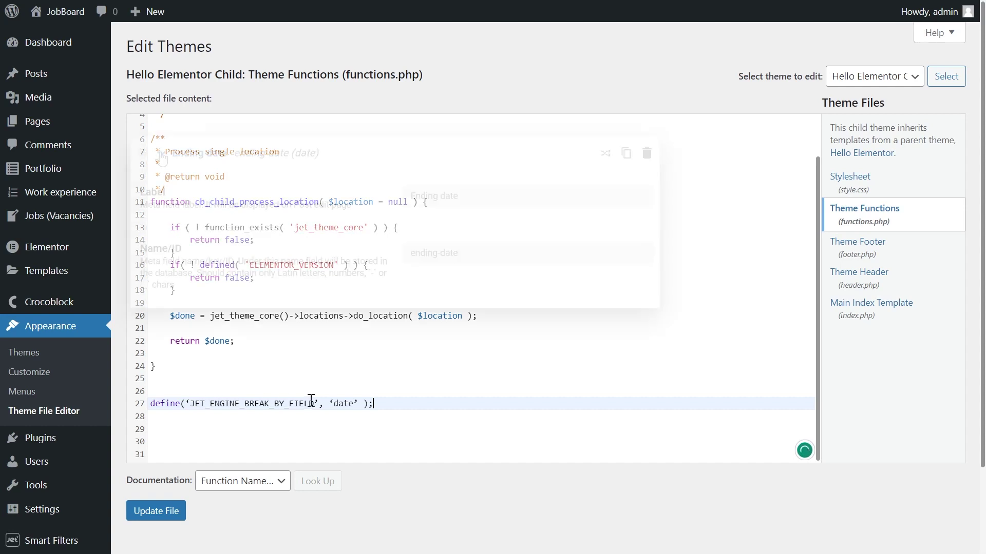
double_click(343, 404)
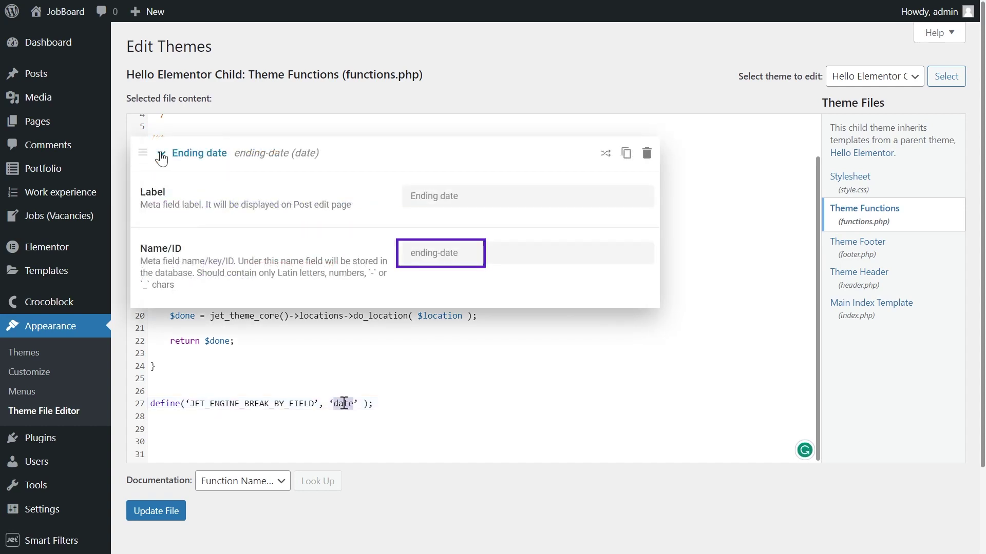
type("ending-dat")
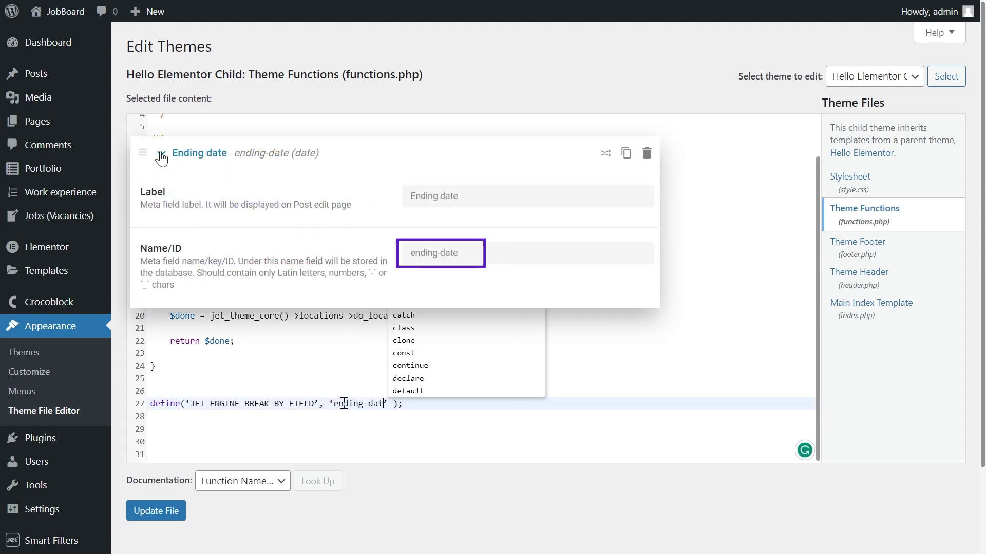
type("e")
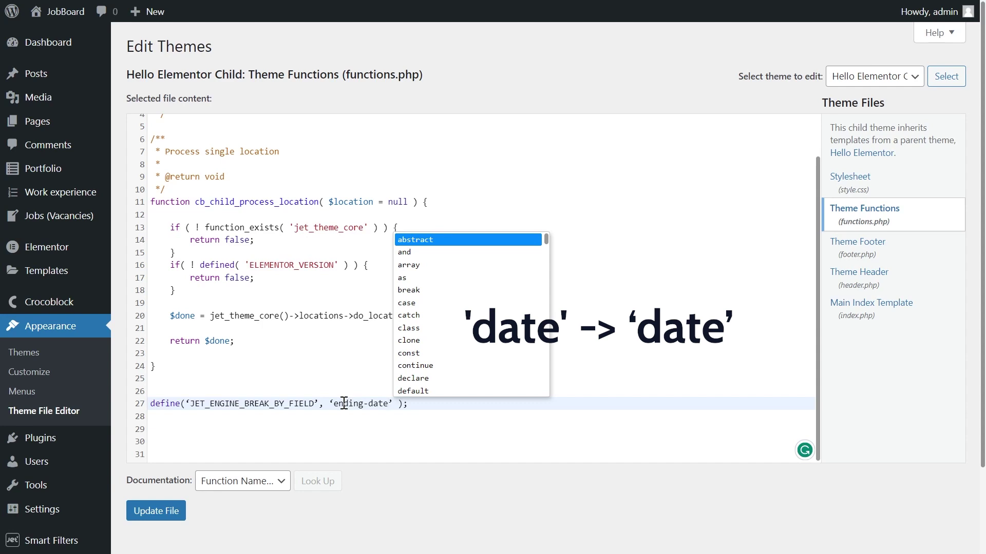
left_click(154, 510)
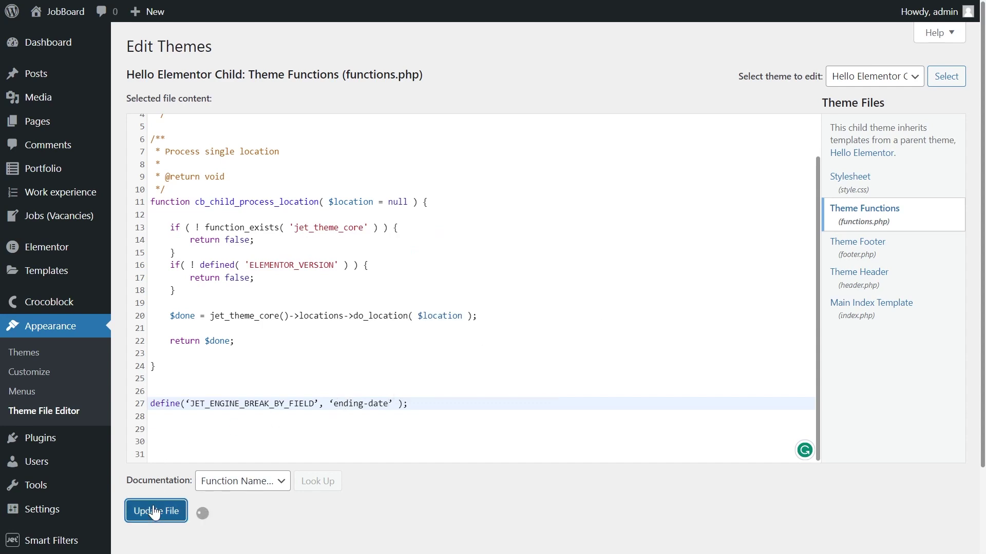
scroll(154, 512, "down", 4)
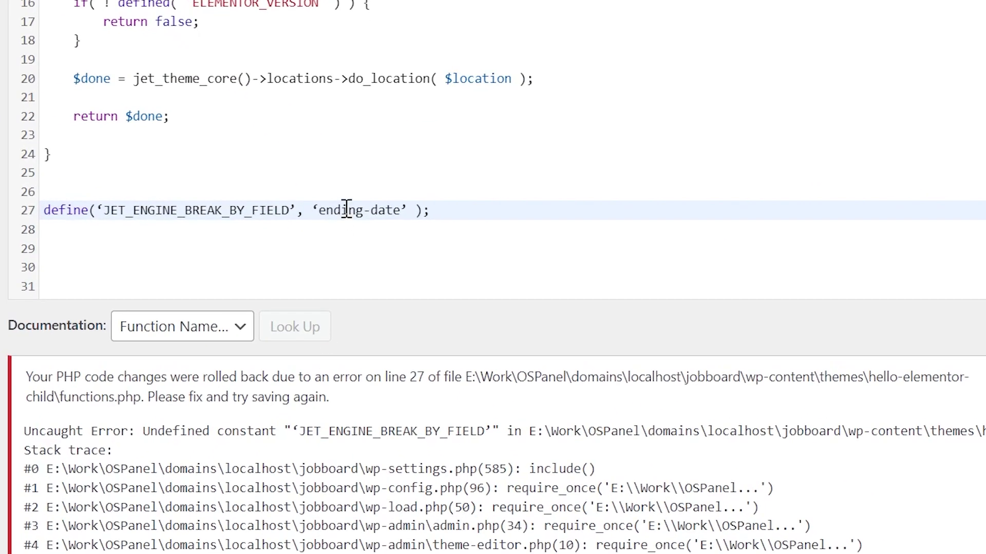
Replace the curly quote before ending-date with a straight quote and remove stray quotes
key("shift+Right")
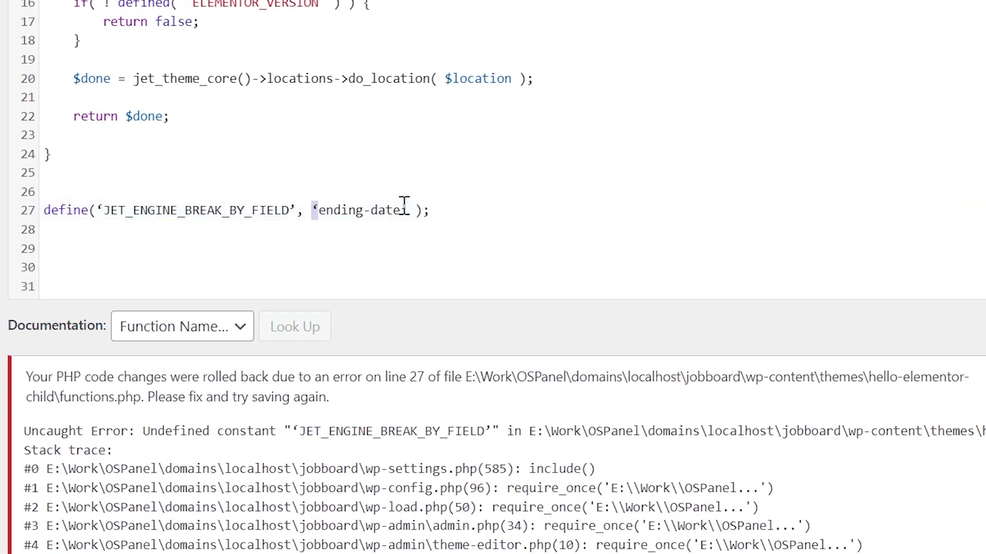
type("'")
key("Left")
key("shift+Left")
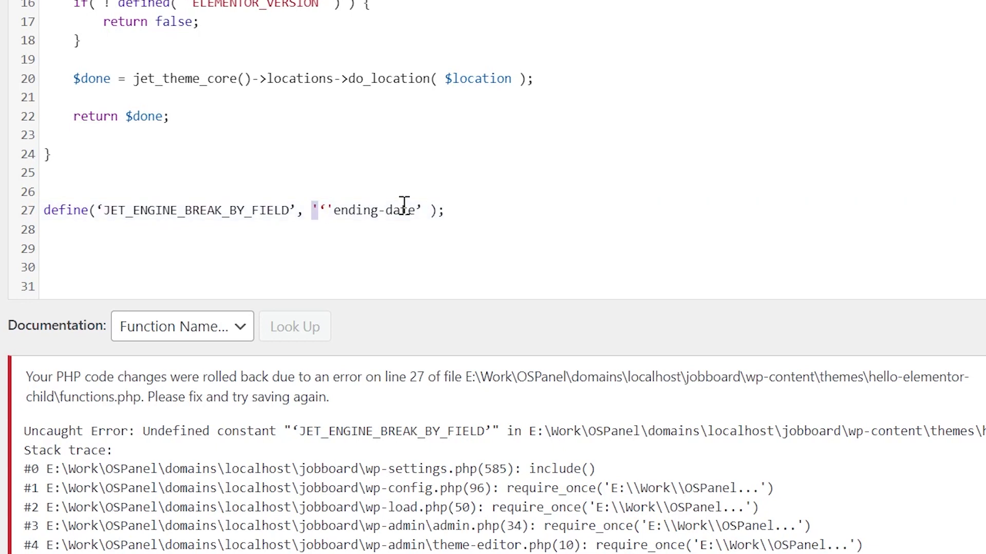
key("Delete")
key("Delete")
Straighten the quotes around JET_ENGINE_BREAK_BY_FIELD and save functions.php successfully
key("Right")
key("Right")
key("Right")
key("Right")
key("Right")
key("Right")
key("Right")
key("Right")
key("Right")
key("Right")
key("Right")
key("Right")
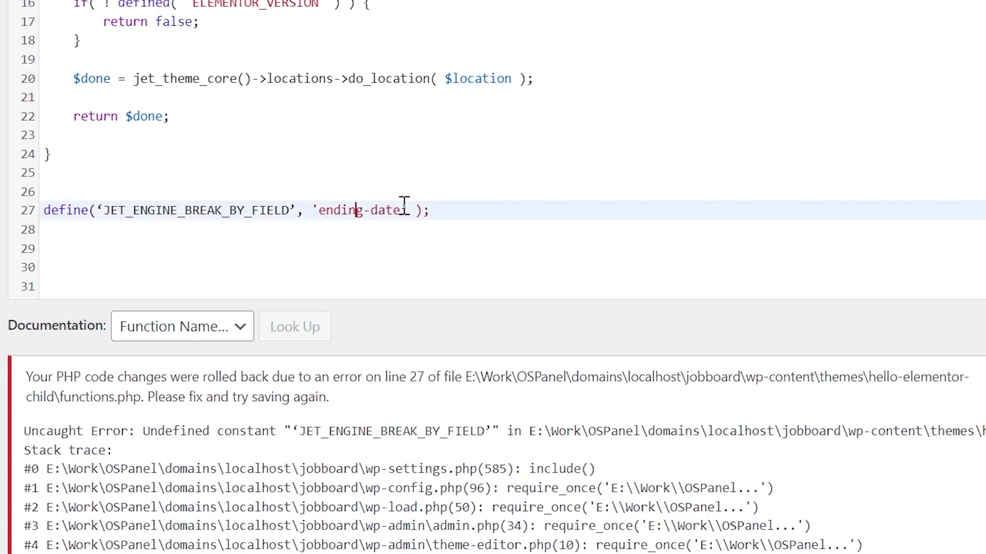
key("Left")
key("Left")
key("Left")
key("Left")
key("Left")
key("Left")
key("Left")
key("Left")
key("Left")
key("Left")
key("Left")
key("Left")
key("Left")
key("Left")
key("shift+Left")
type("'")
key("Left")
key("Left")
key("Left")
key("Left")
key("Left")
key("Left")
key("Left")
key("Left")
key("Left")
key("Left")
key("Left")
key("Left")
key("Left")
key("Left")
key("Left")
key("Left")
key("Left")
key("Left")
key("Left")
key("Left")
key("shift+Left")
type("'")
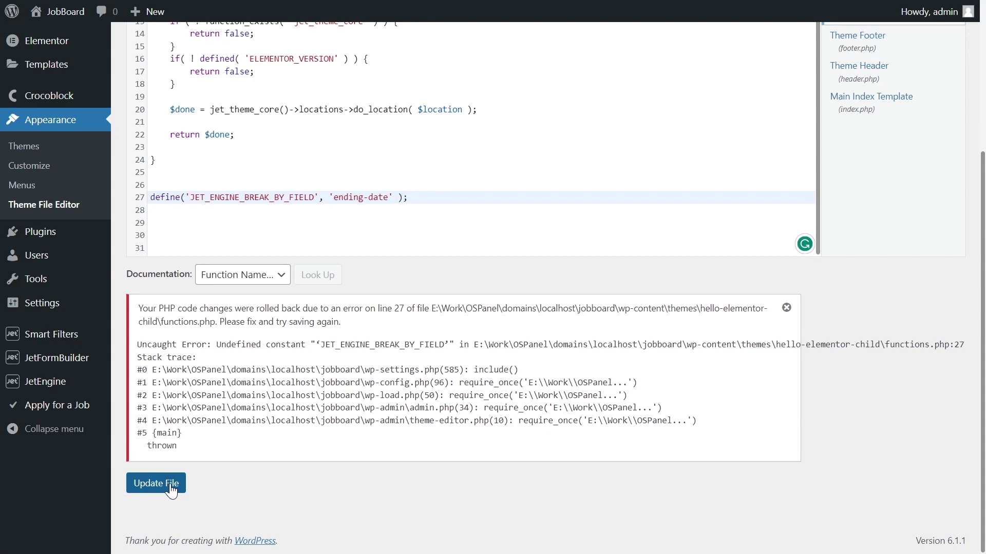
left_click(171, 484)
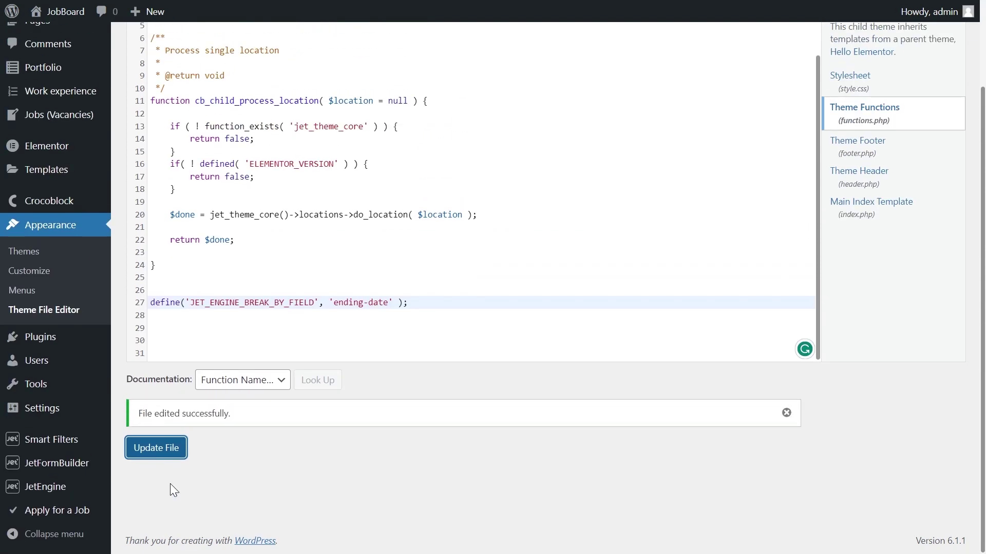
mouse_move(77, 493)
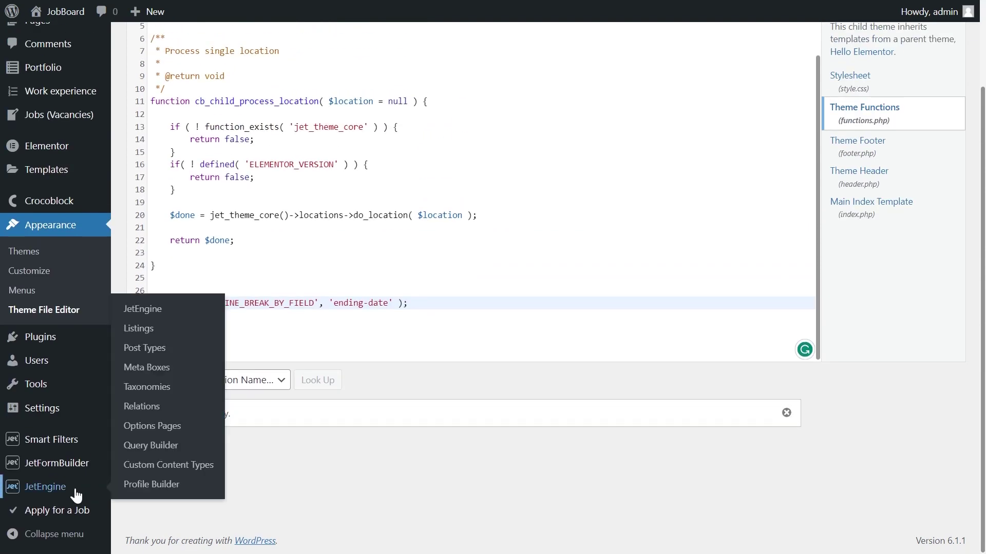
Create a new Query Builder Posts Query named 'Break by Months' with ID break_months
left_click(158, 453)
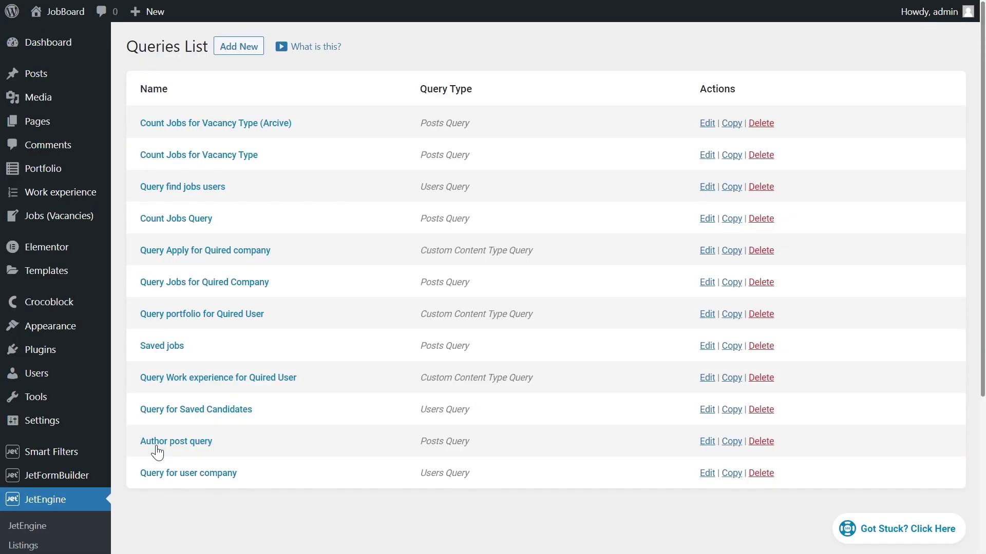
left_click(236, 49)
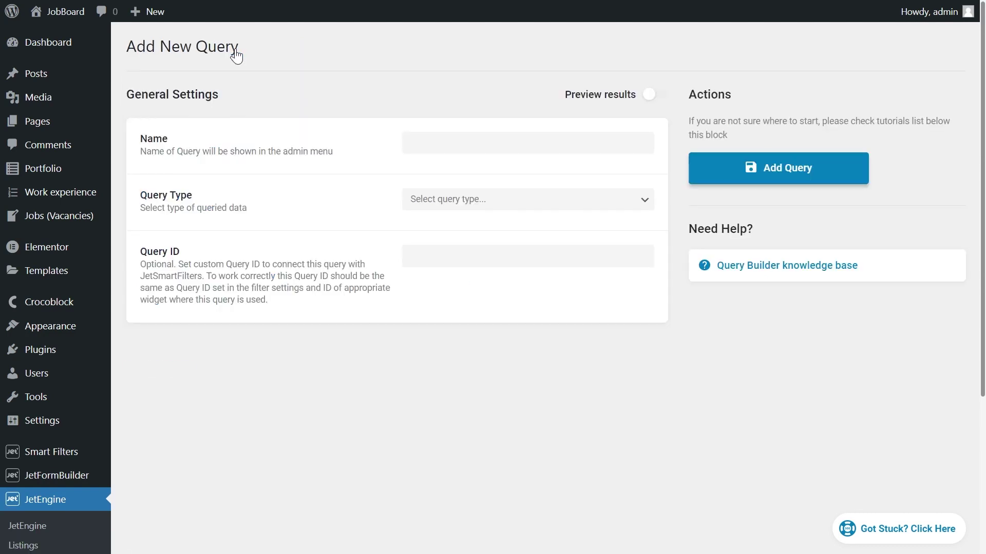
left_click(440, 140)
type("Br")
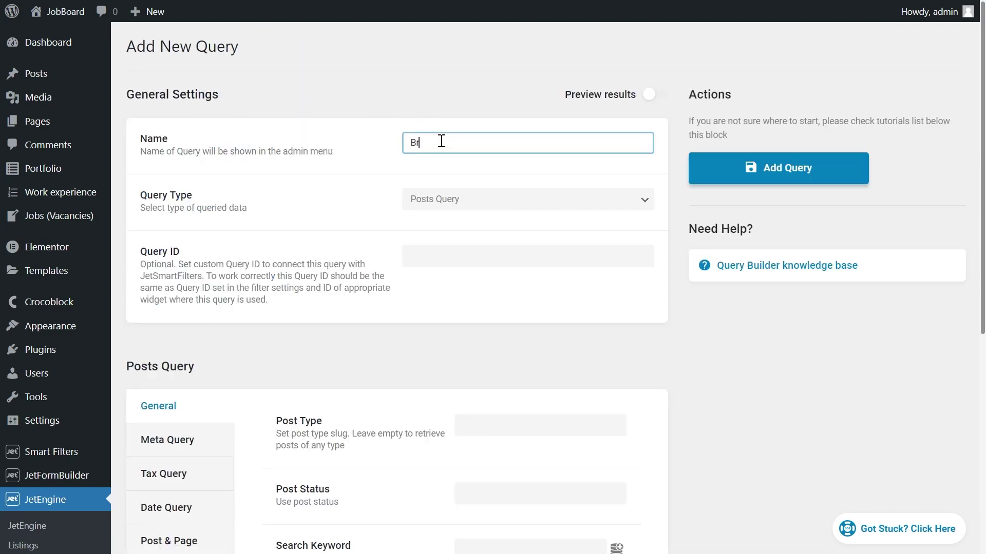
type("eak by Months")
left_click(623, 202)
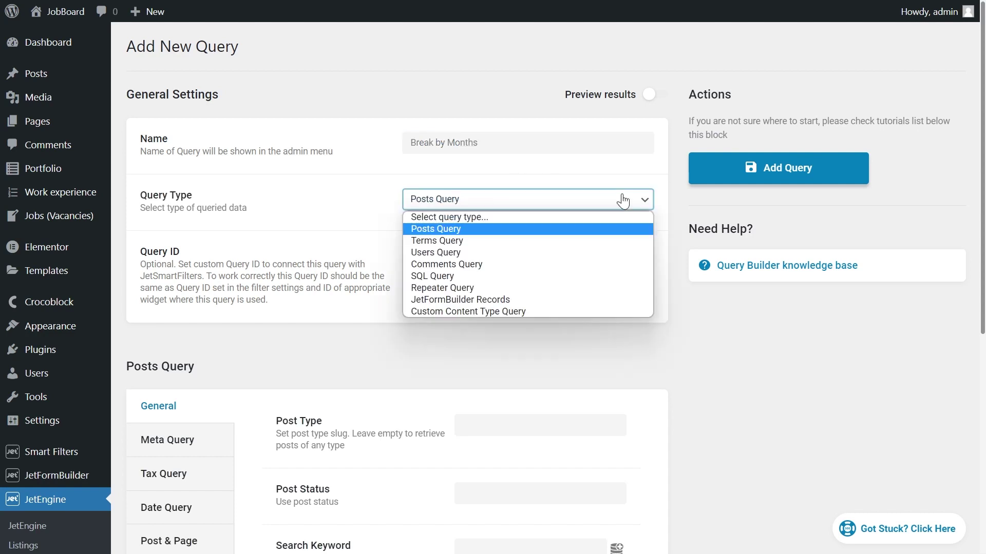
left_click(623, 201)
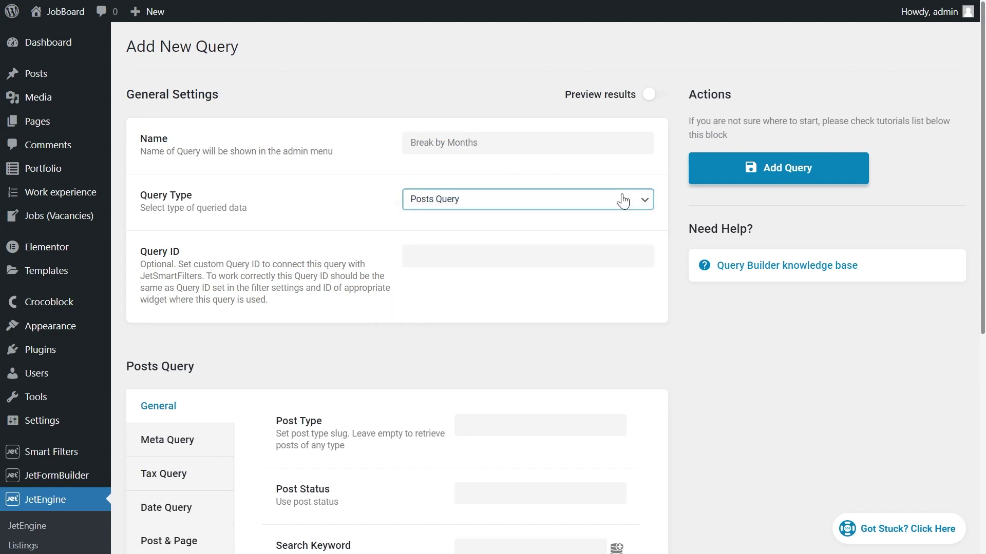
left_click(563, 252)
type("break_")
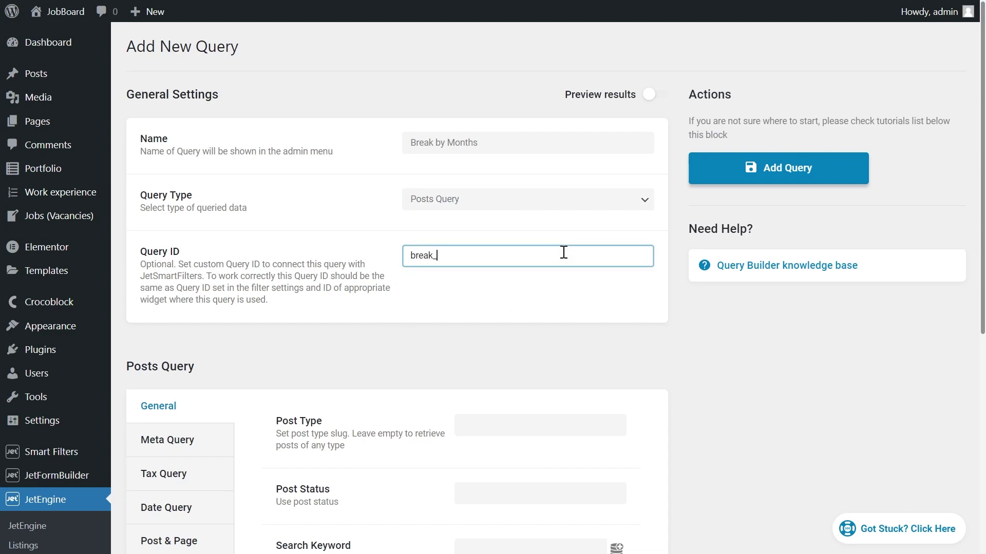
type("months")
scroll(563, 286, "down", 3)
Set the query's post type to Jobs (Vacancies)
left_click(541, 248)
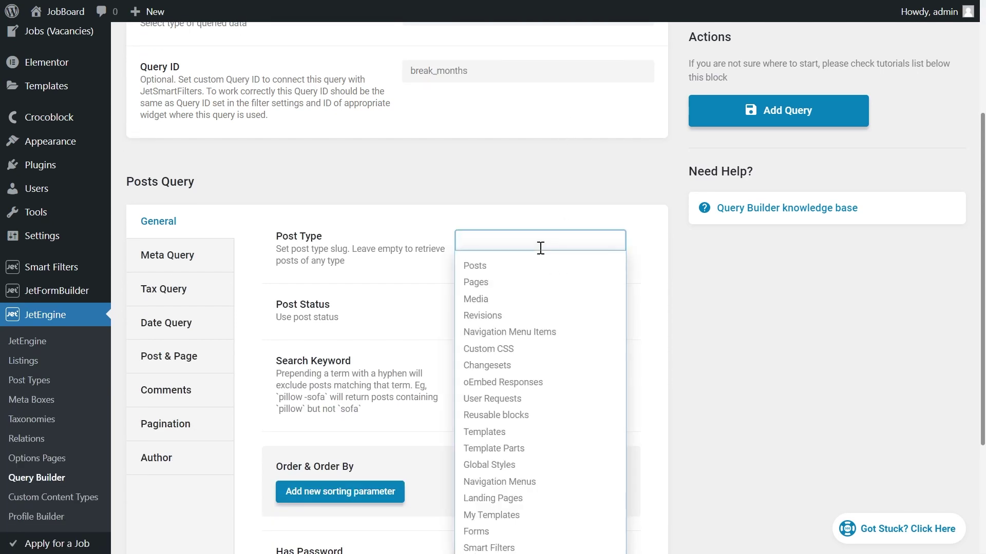
scroll(541, 248, "down", 5)
type("jo")
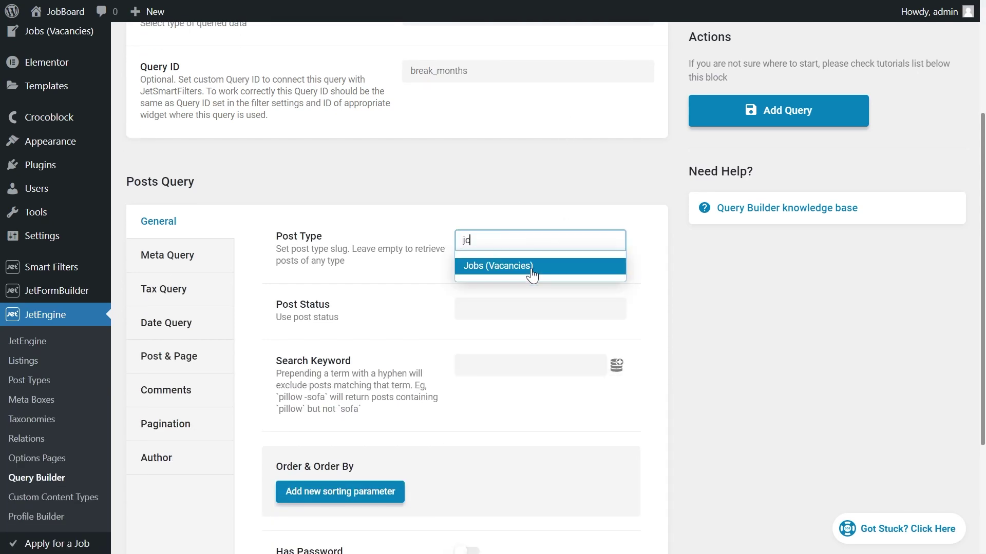
left_click(532, 268)
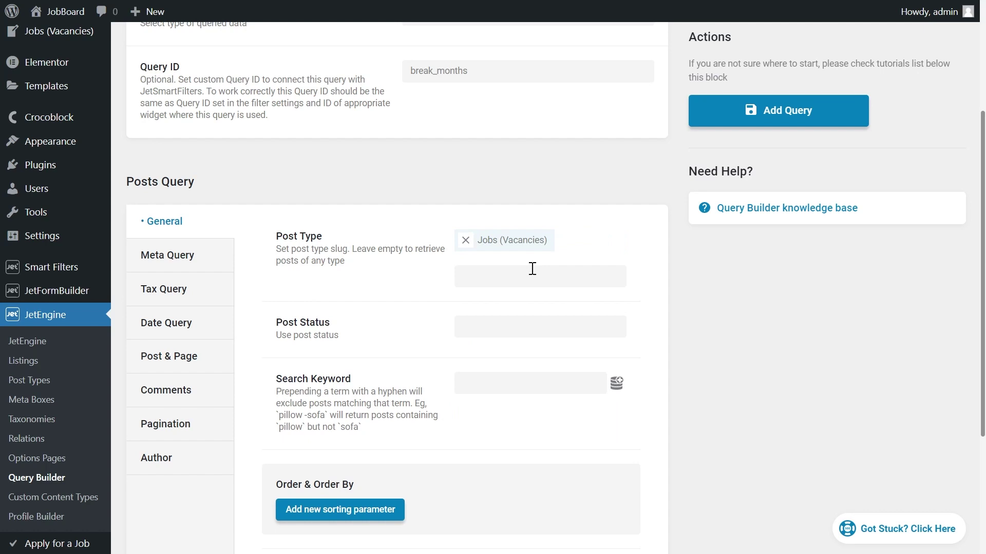
Add a sort rule by numeric meta value ending-date in ascending order
scroll(532, 268, "down", 3)
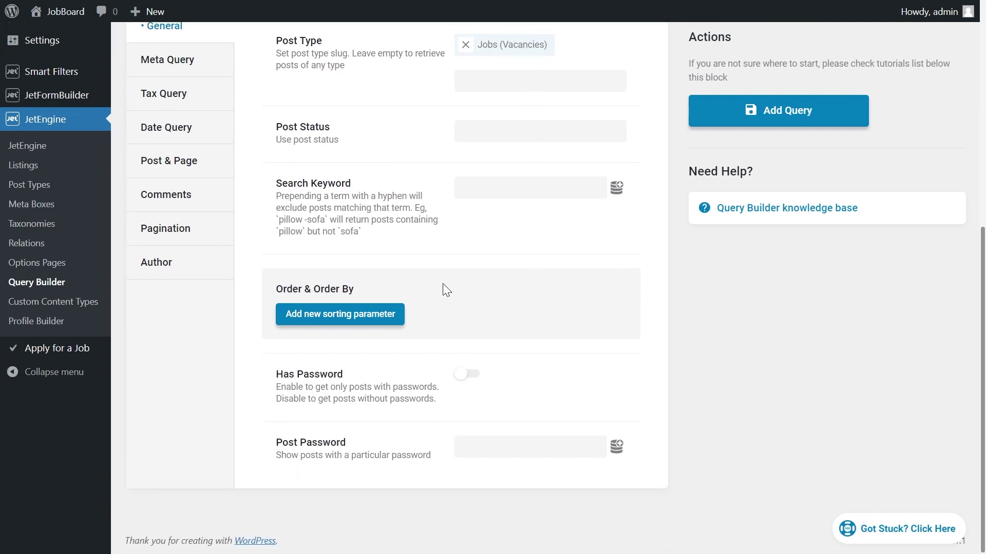
left_click(380, 321)
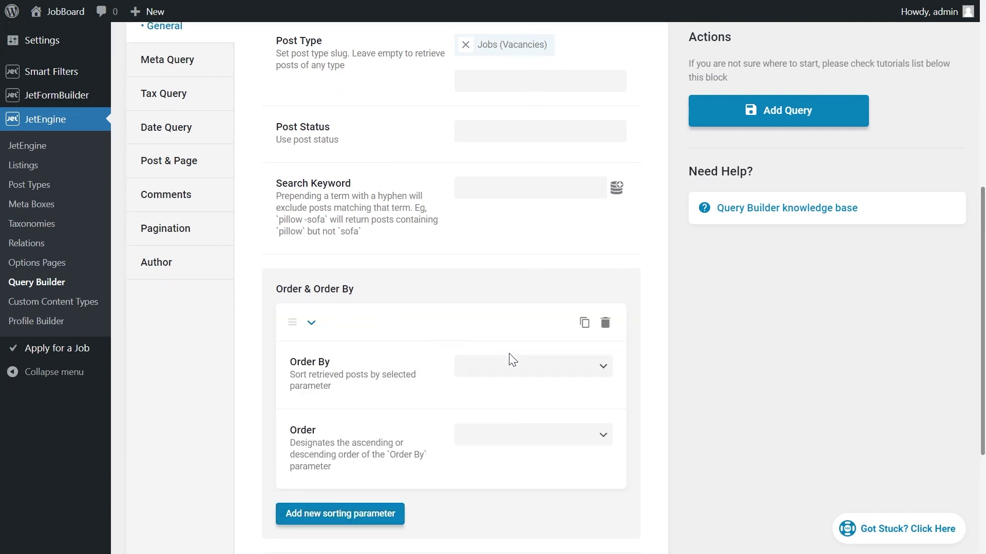
left_click(526, 373)
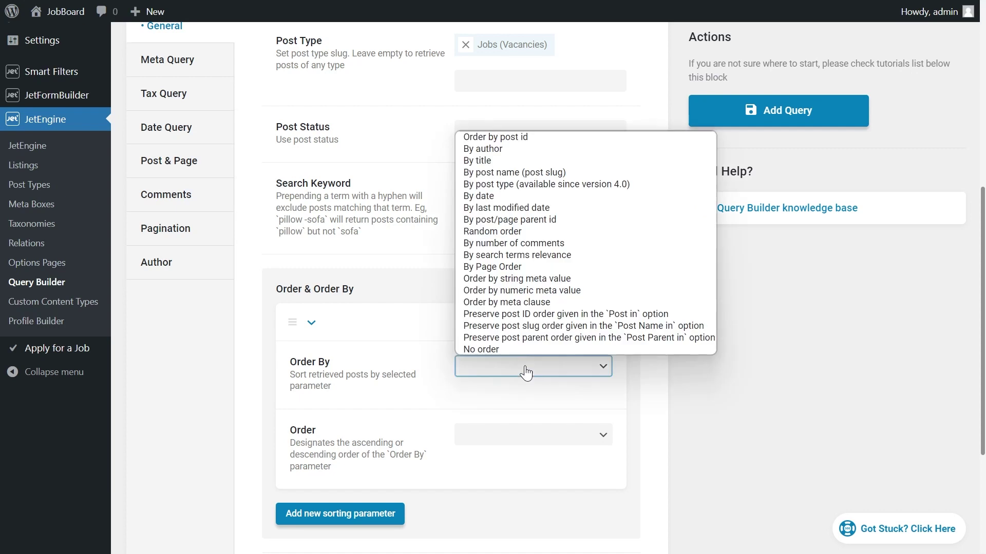
left_click(520, 291)
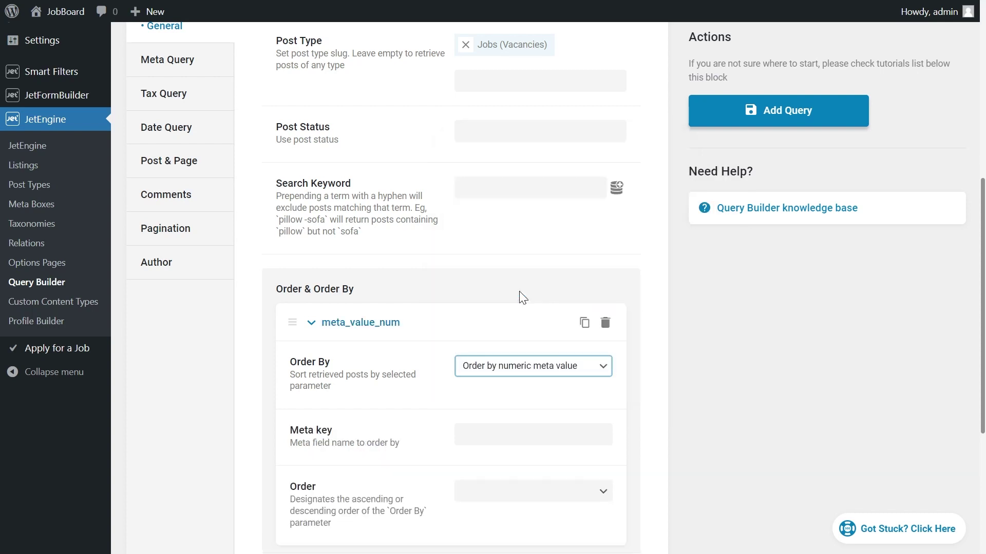
left_click(508, 433)
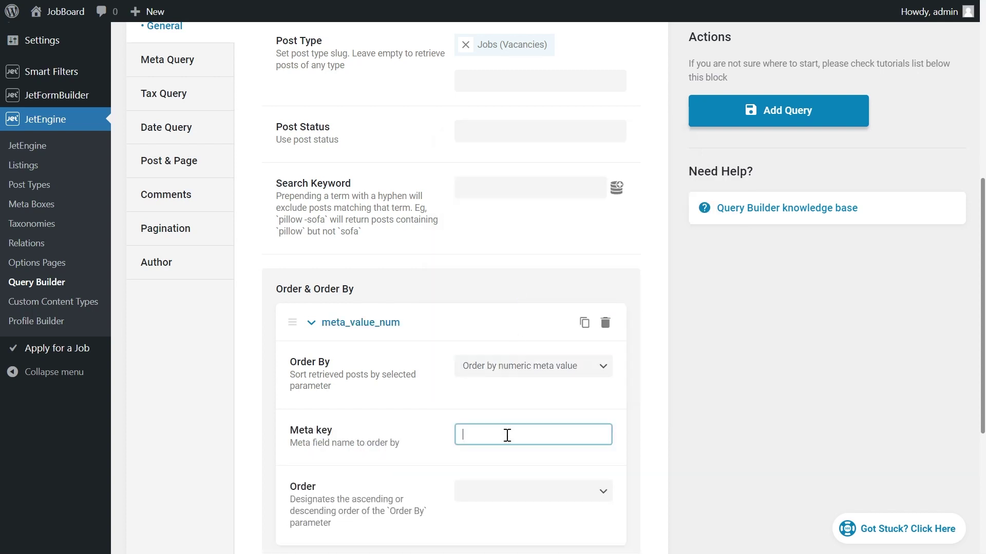
type("ending-date")
left_click(544, 491)
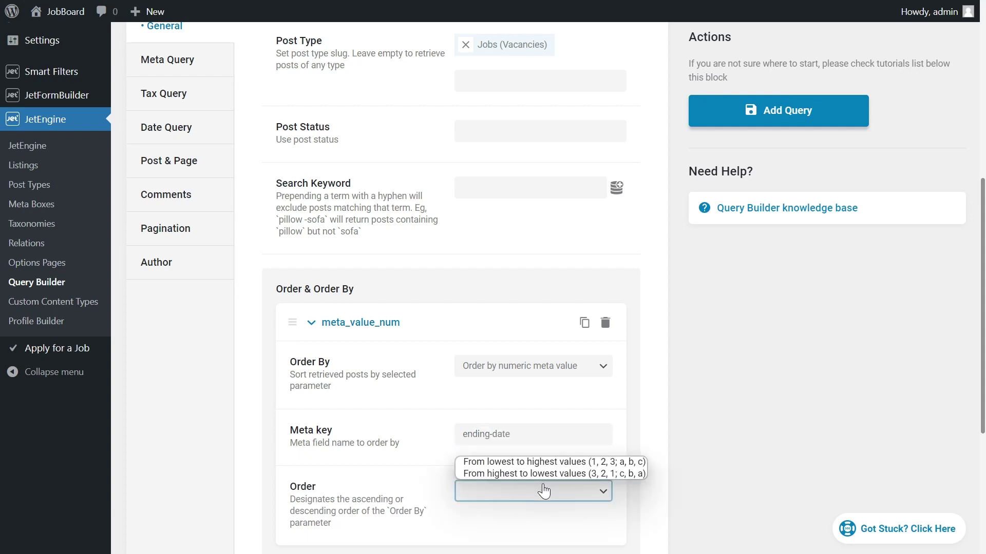
left_click(543, 461)
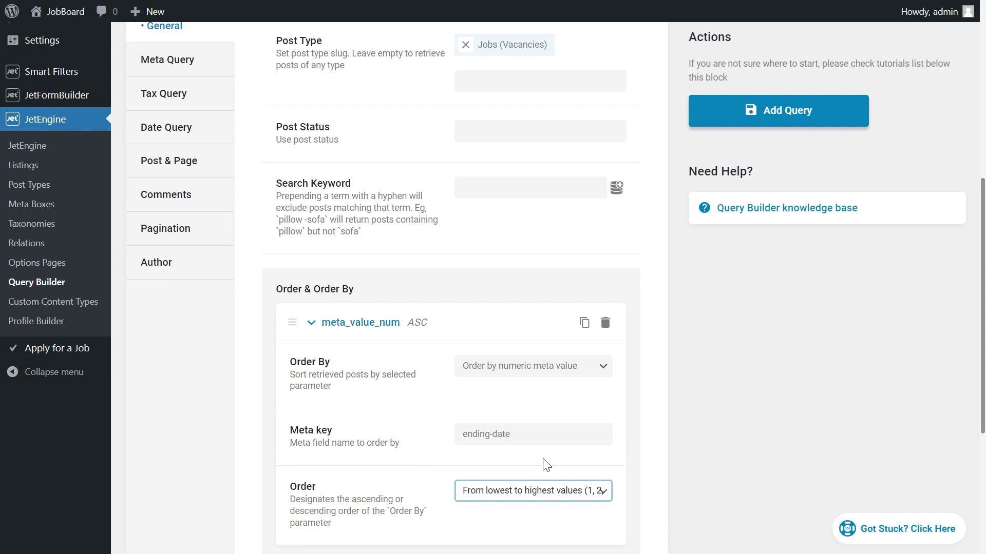
Set posts per page to -1 and add the query
left_click(175, 232)
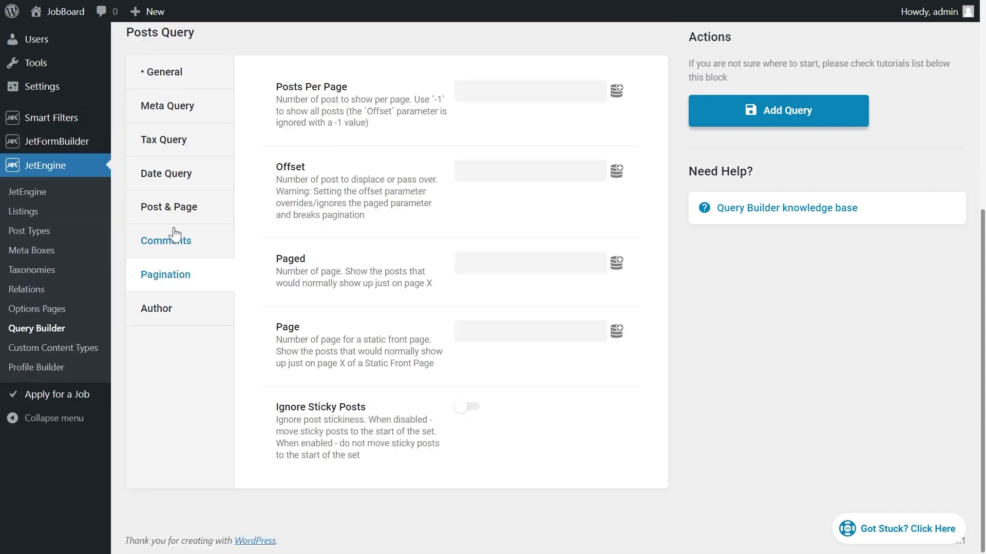
left_click(508, 93)
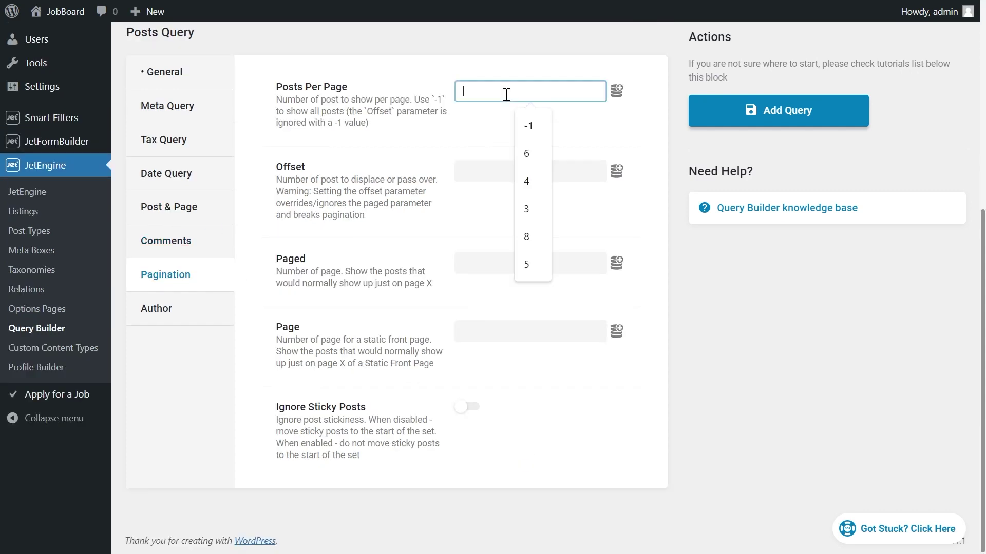
left_click(523, 121)
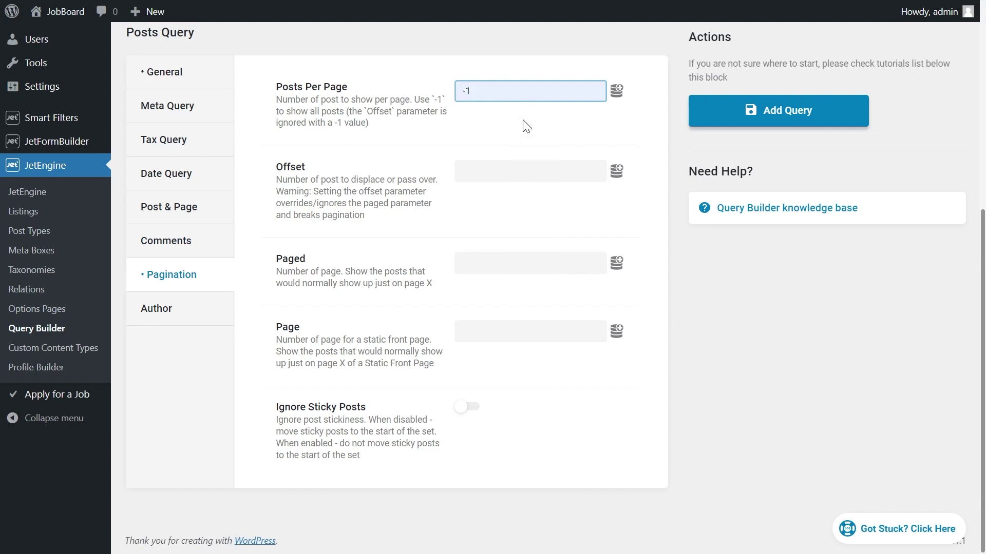
left_click(765, 113)
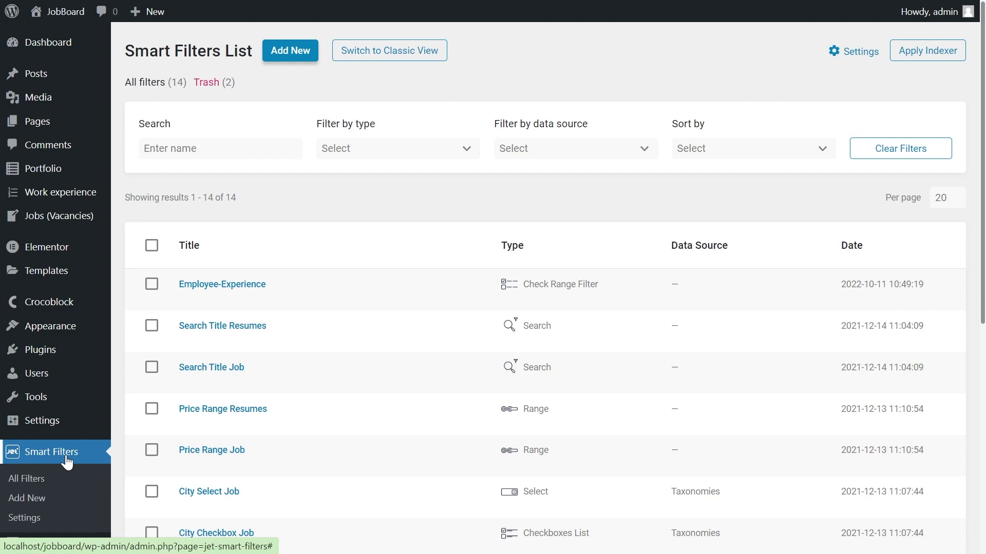
Add a Search filter named 'Search by Months' using Default WordPress search, and save it
left_click(288, 51)
left_click(519, 95)
type("S")
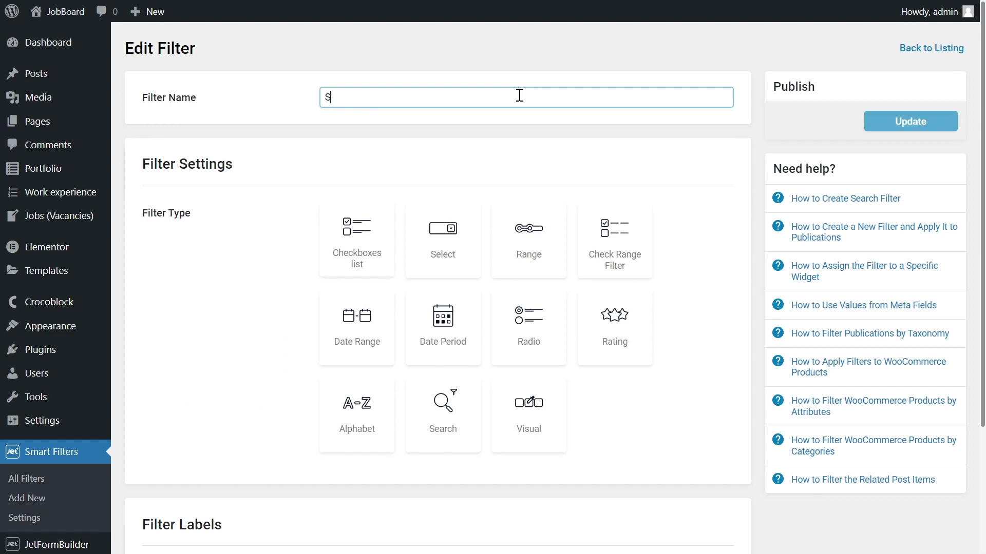
type("earch by Months")
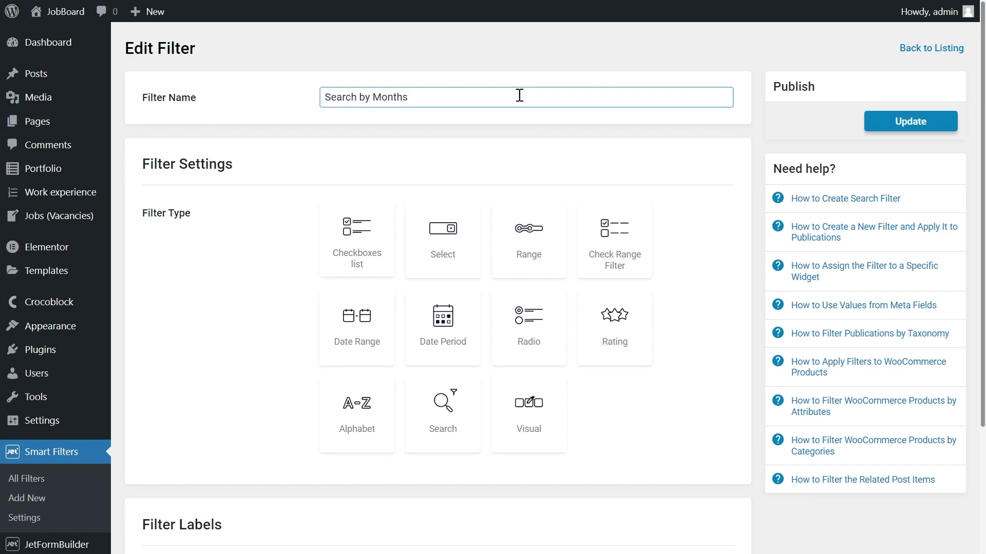
left_click(462, 425)
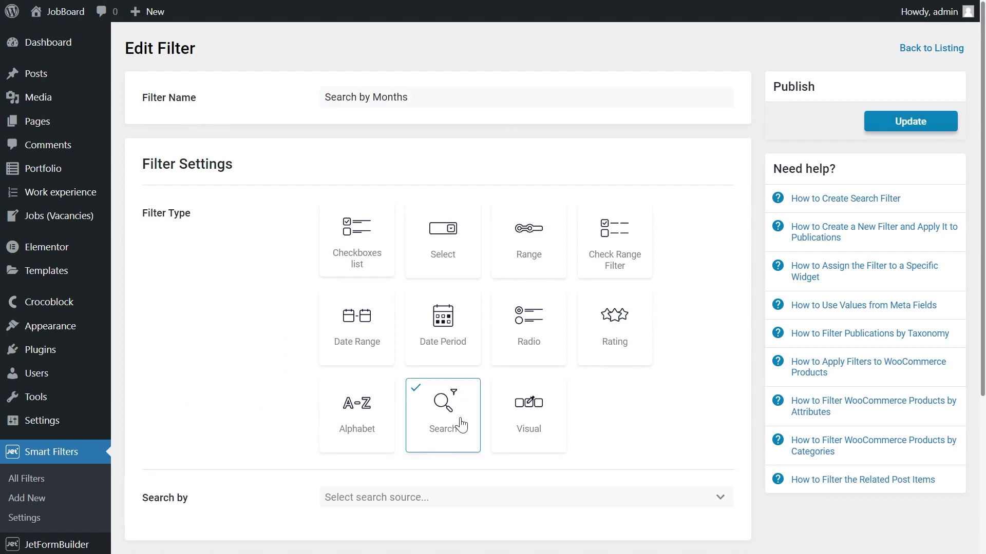
scroll(460, 425, "down", 4)
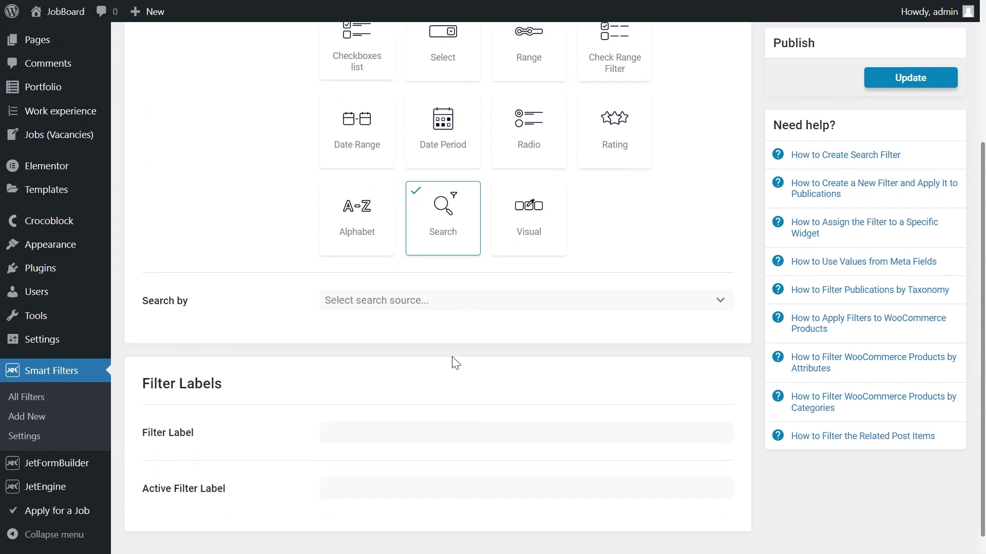
left_click(451, 301)
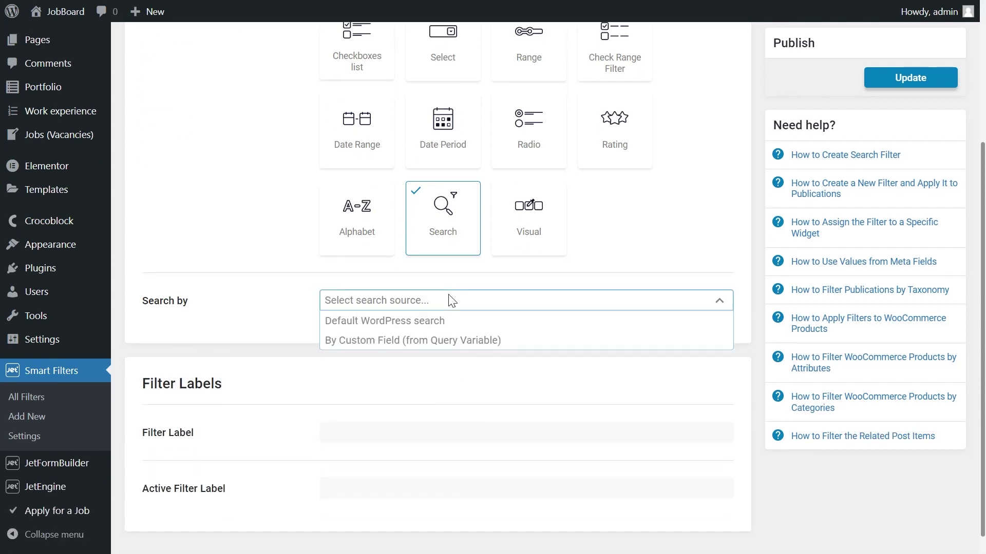
left_click(440, 322)
scroll(441, 332, "up", 4)
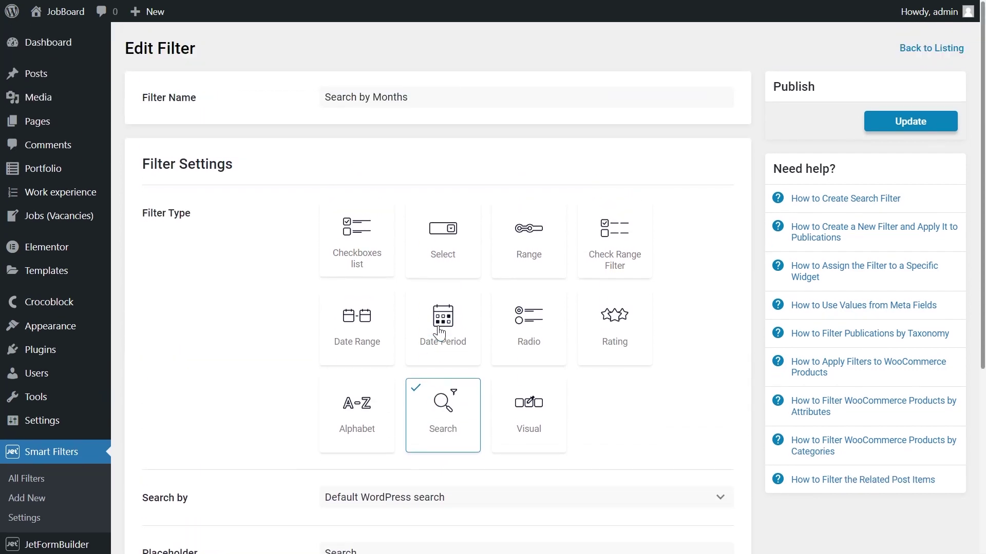
left_click(893, 126)
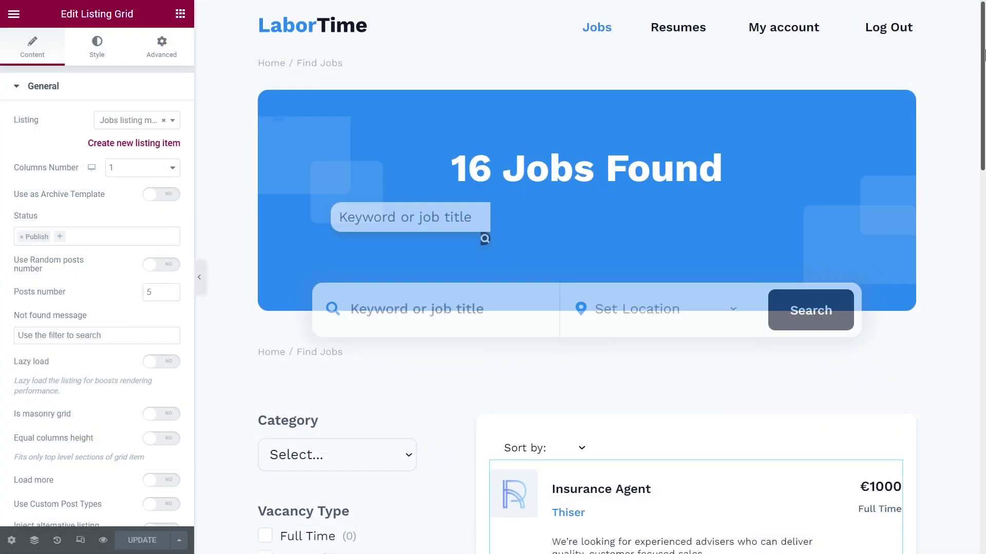
Enable Use Custom Query on the listing grid and select the Break by Months query
scroll(983, 127, "down", 5)
scroll(983, 128, "down", 2)
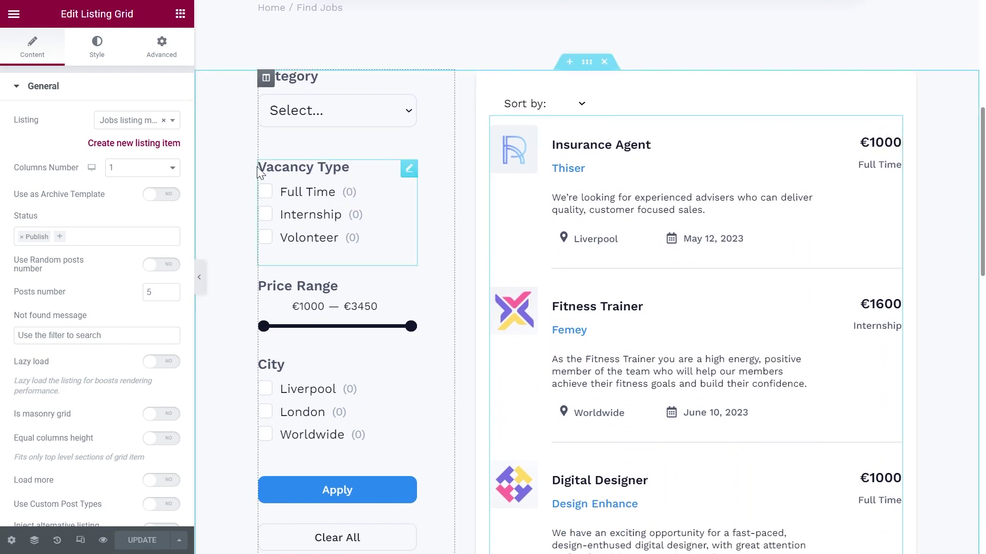
left_click_drag(190, 175, 163, 356)
left_click(22, 304)
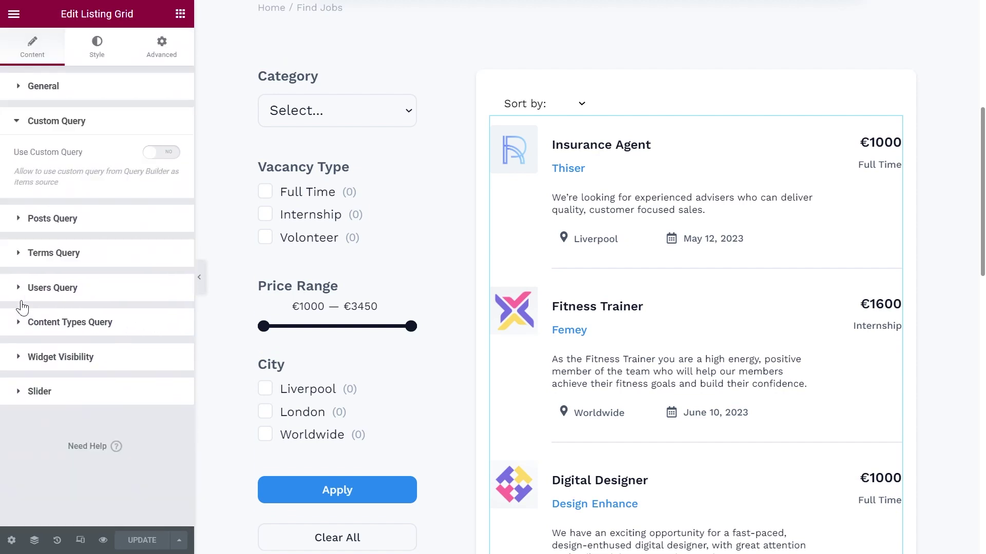
left_click(154, 153)
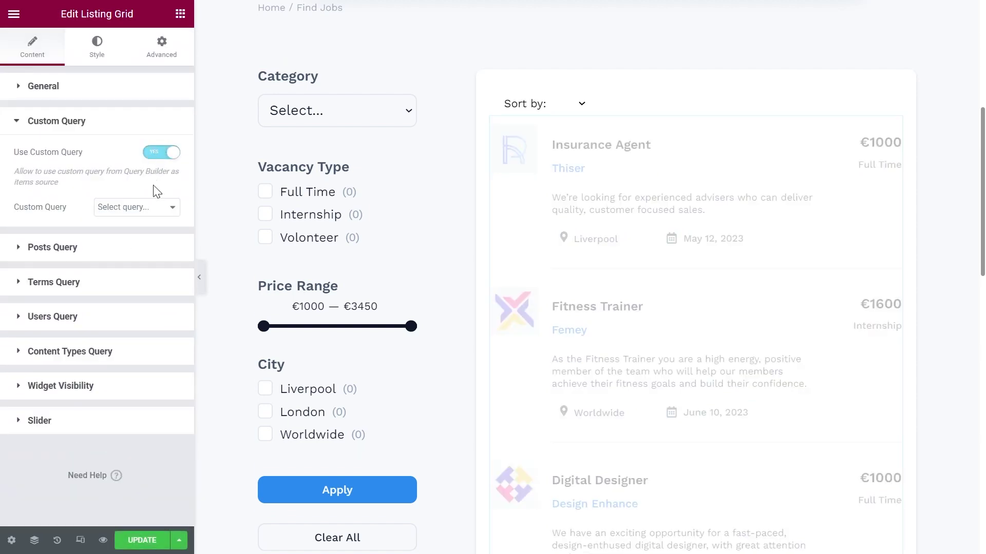
left_click(154, 208)
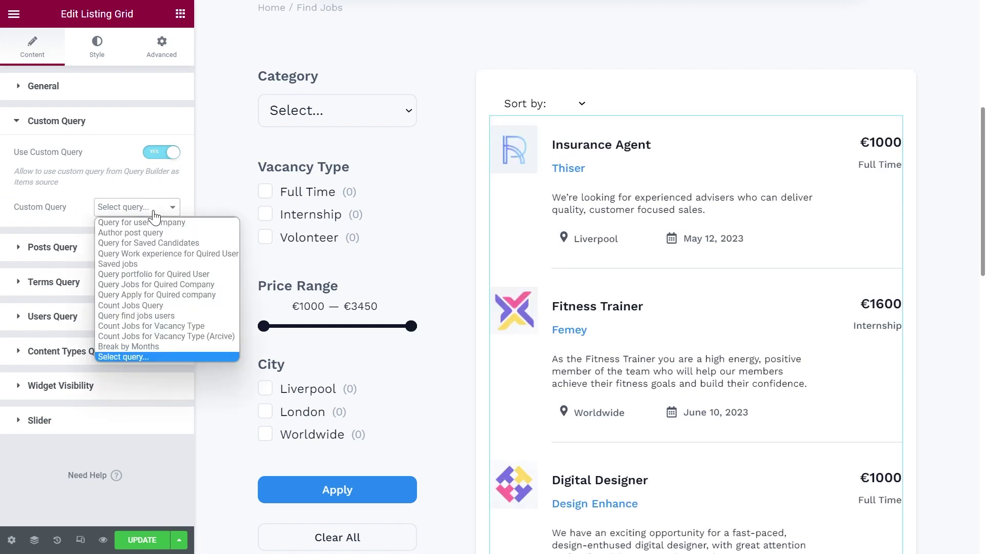
left_click(141, 346)
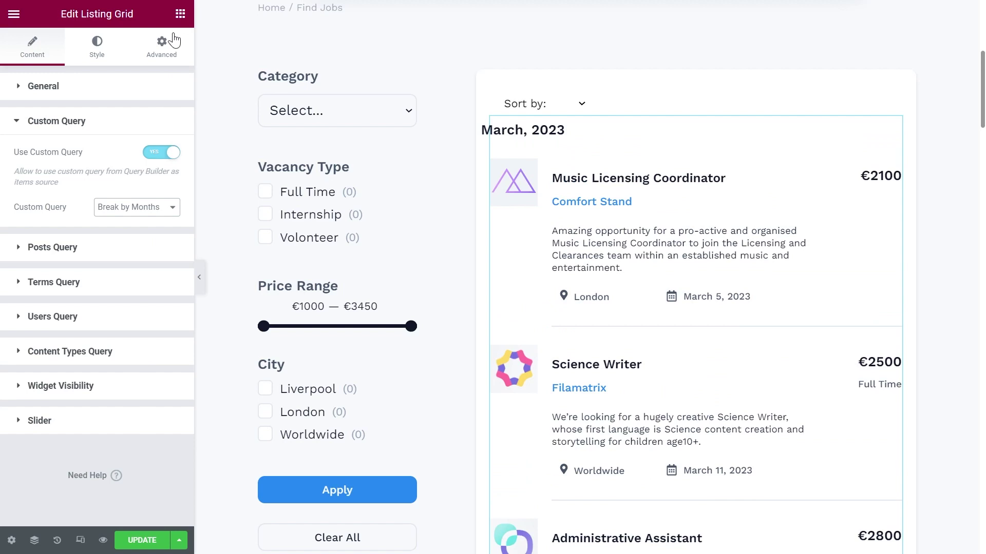
left_click(180, 14)
left_click(131, 69)
Add a Search Filter above the listing using Search by Months for JetEngine, query ID break_months
type("search")
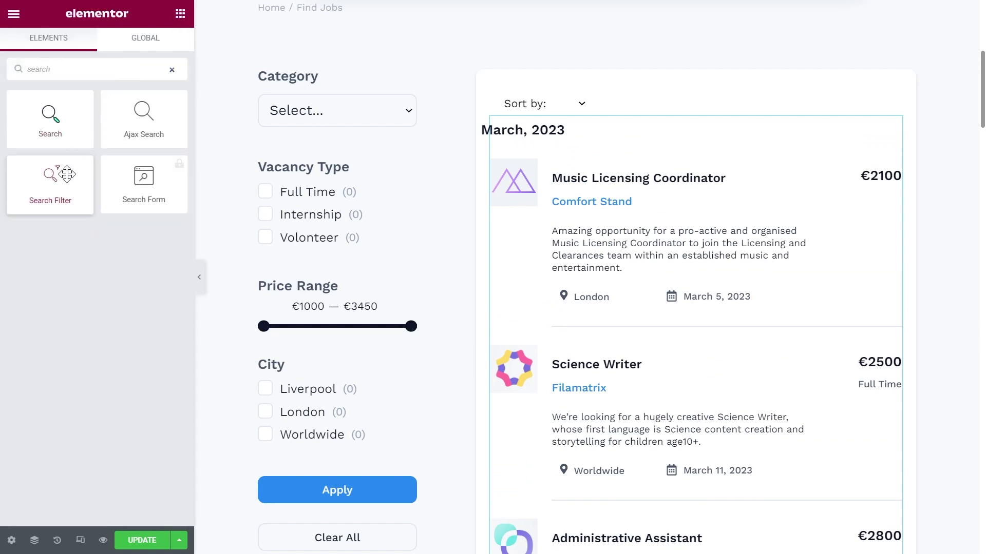
left_click_drag(51, 181, 589, 126)
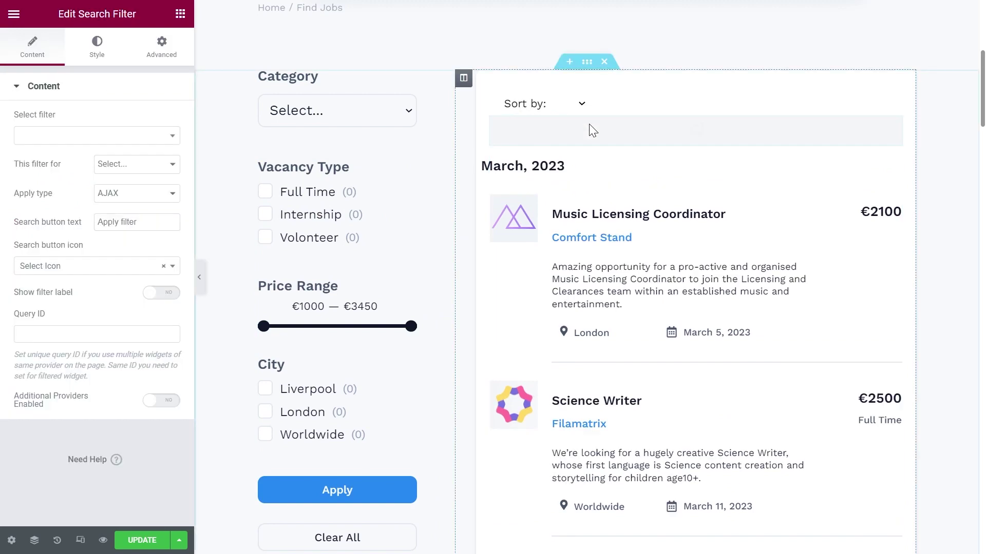
left_click(173, 136)
type("s")
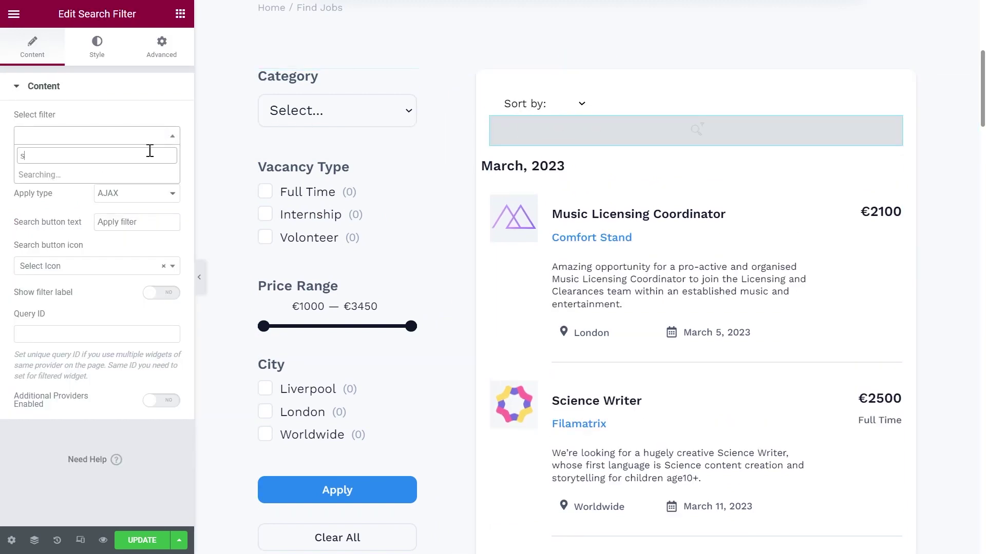
type("earch")
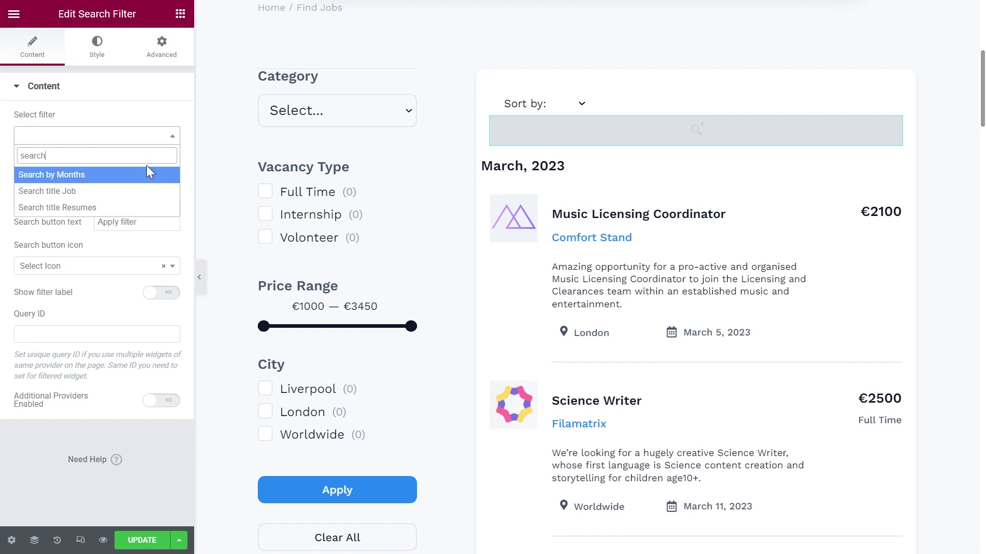
left_click(148, 175)
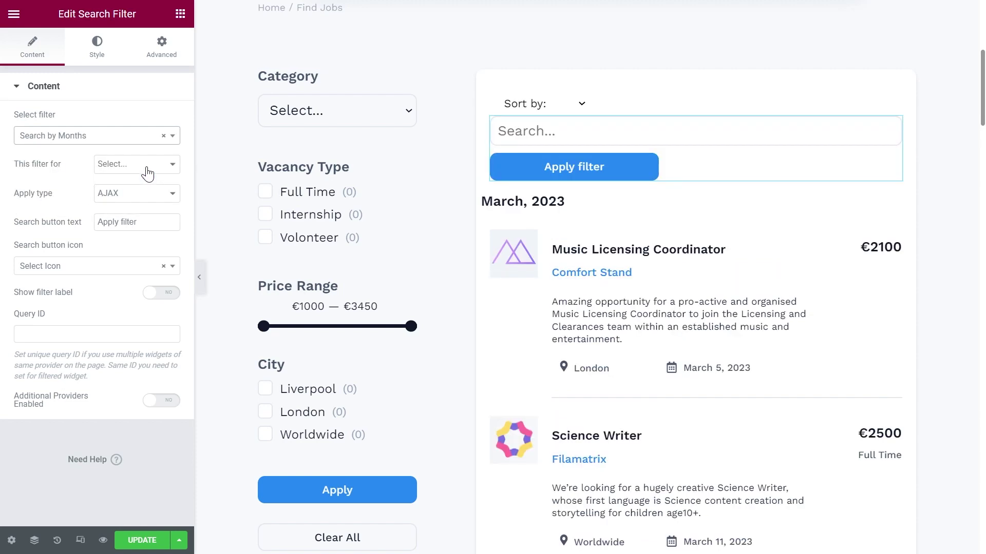
left_click(146, 165)
left_click(140, 190)
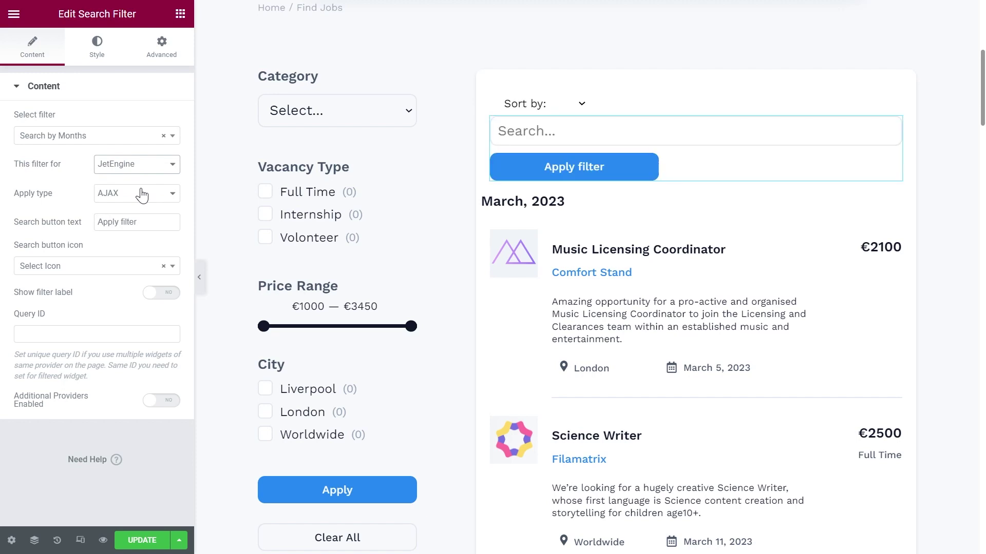
left_click(119, 333)
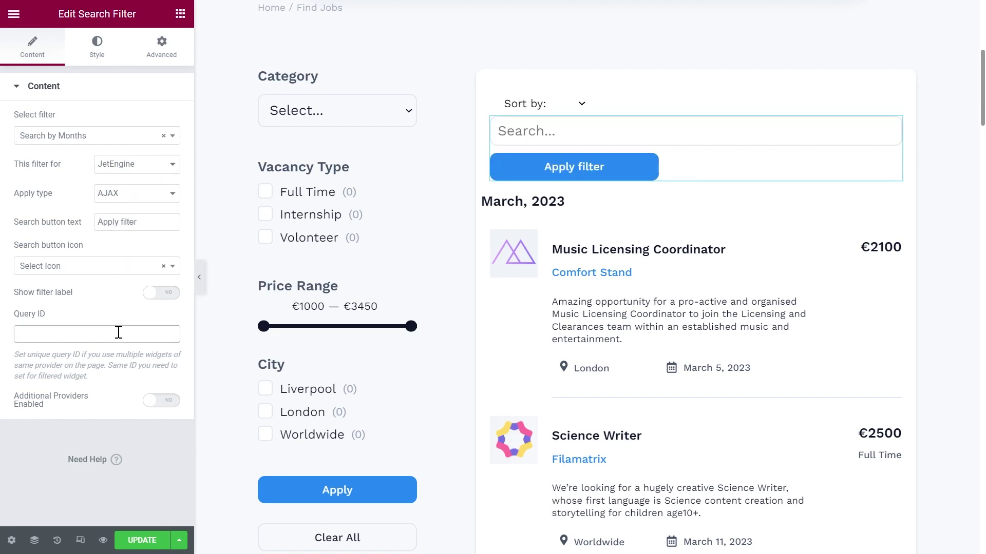
type("break_months")
Set the Listing Grid's Advanced CSS ID to break_months and update the page
left_click(894, 196)
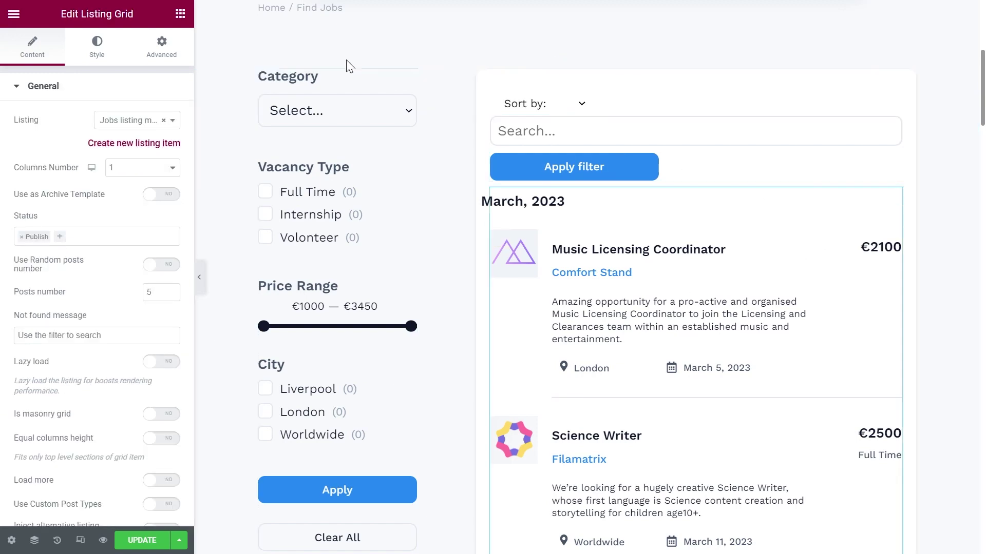
left_click(162, 49)
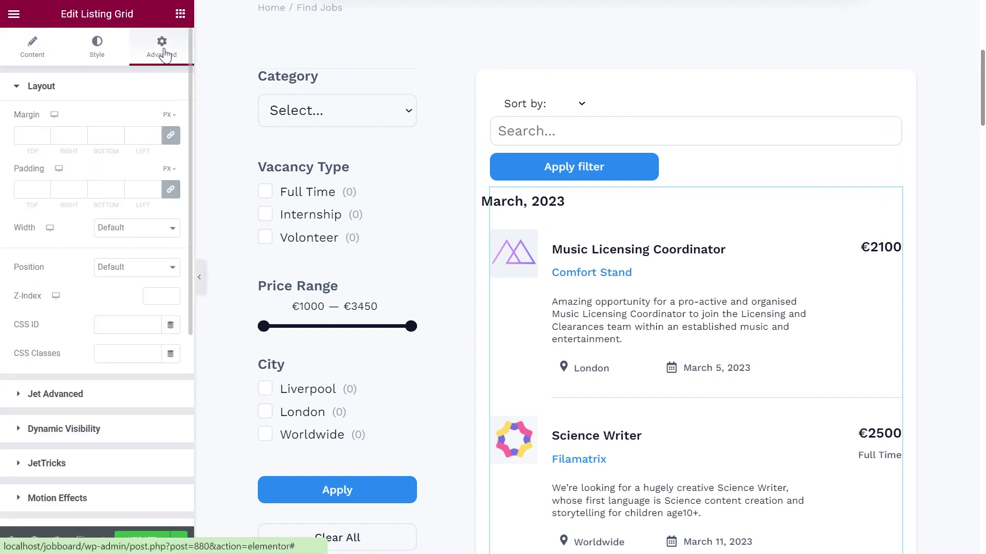
left_click(133, 329)
type("break")
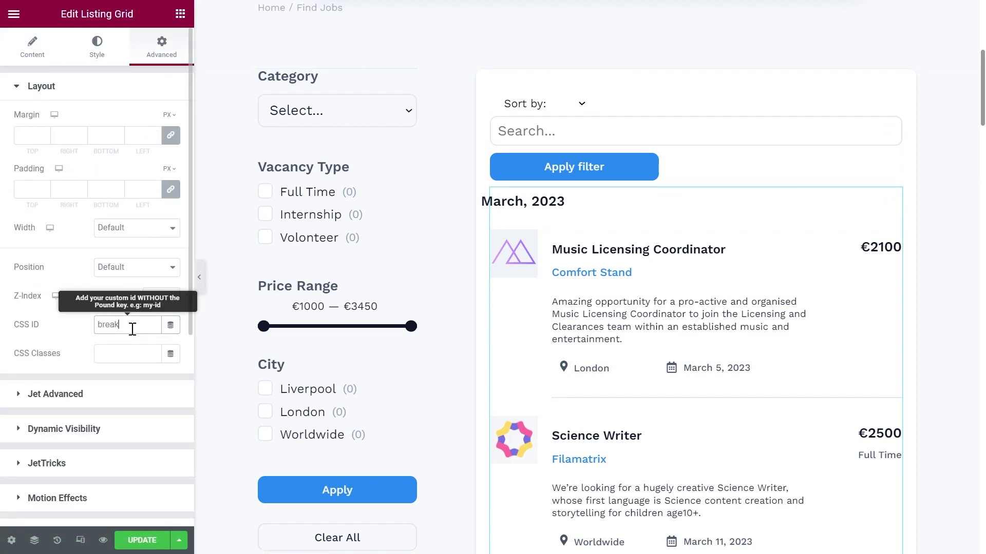
type("_months")
left_click(119, 544)
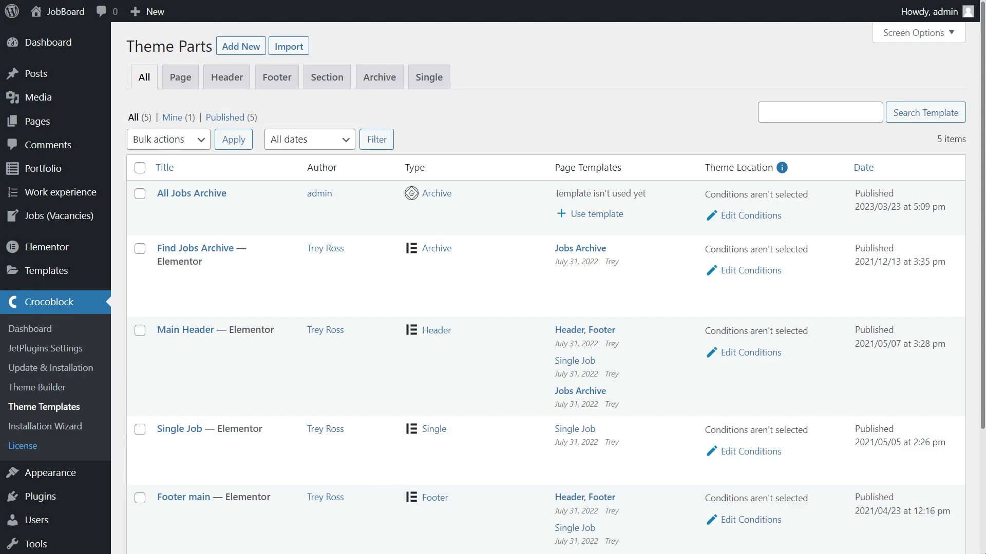
Open the All Jobs Archive template in the block editor and select its Listing Grid
mouse_move(175, 218)
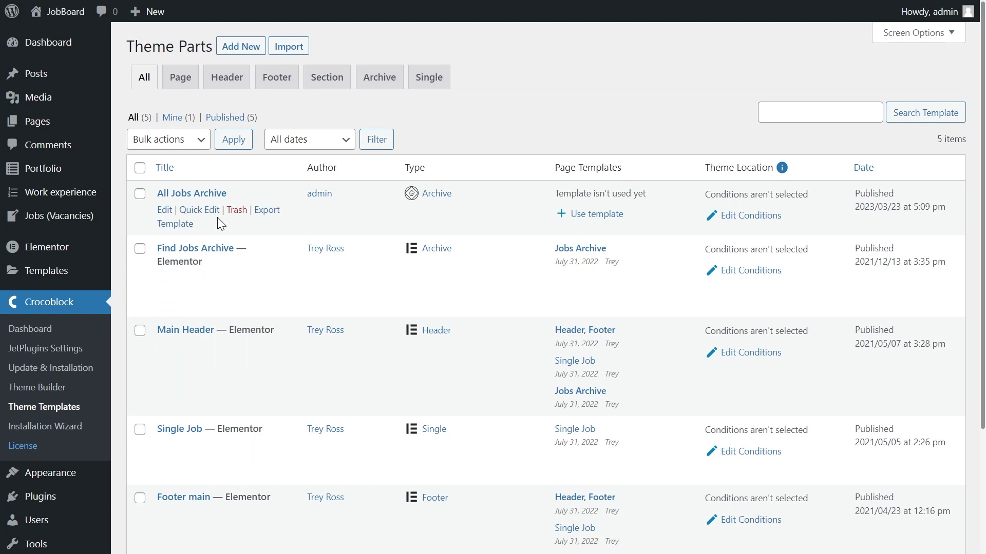
left_click(170, 213)
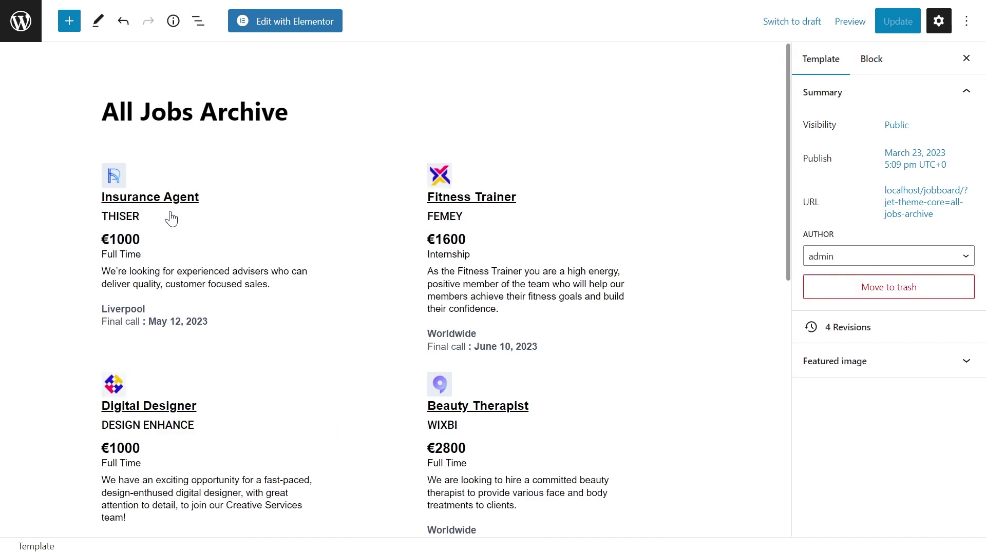
left_click(515, 250)
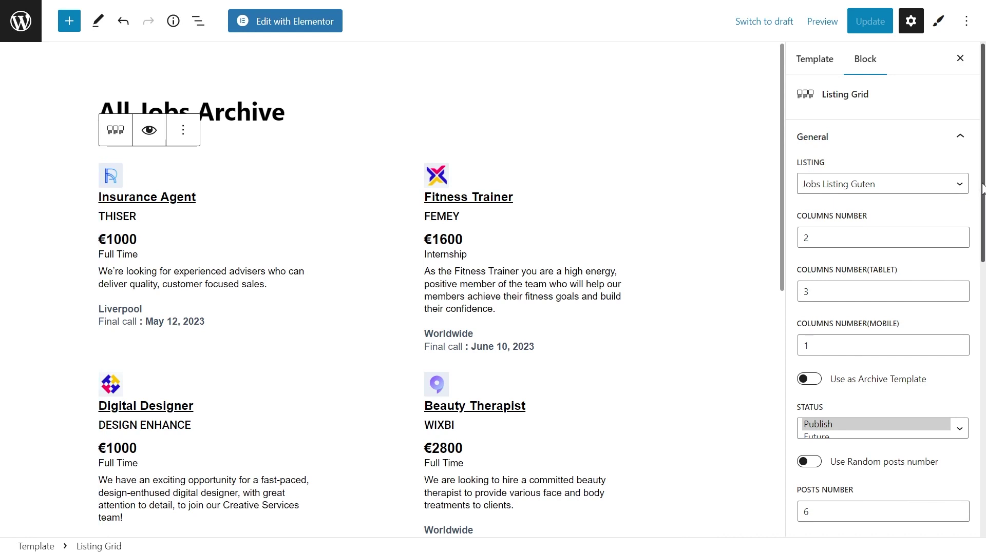
Turn on Use Custom Query for the Listing Grid and choose the Break by Months query
left_click_drag(981, 188, 975, 449)
left_click(959, 311)
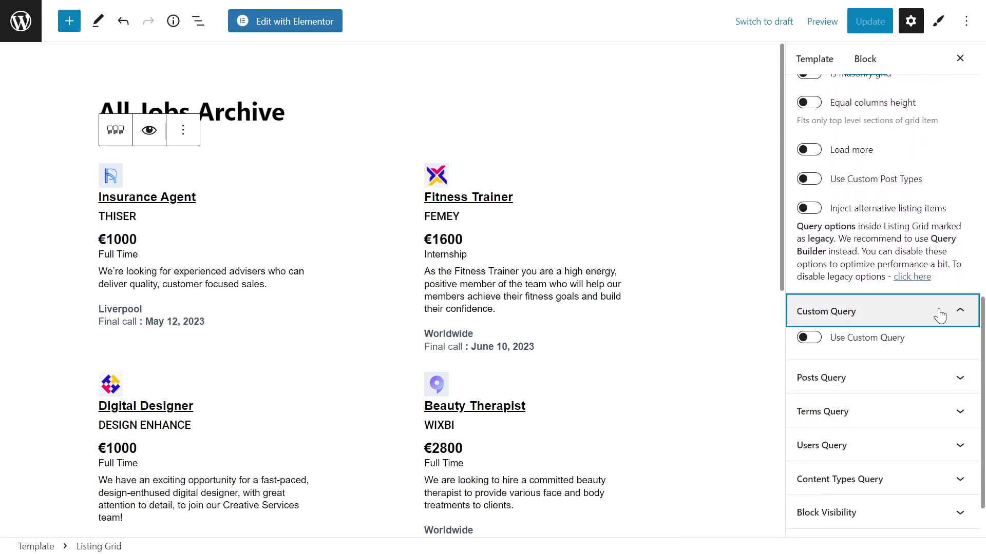
left_click(810, 339)
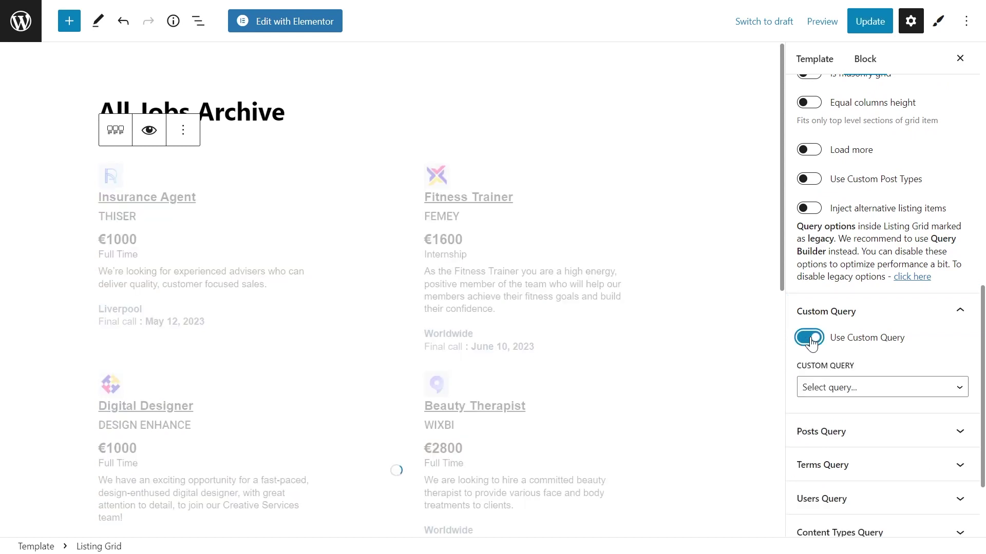
left_click(847, 393)
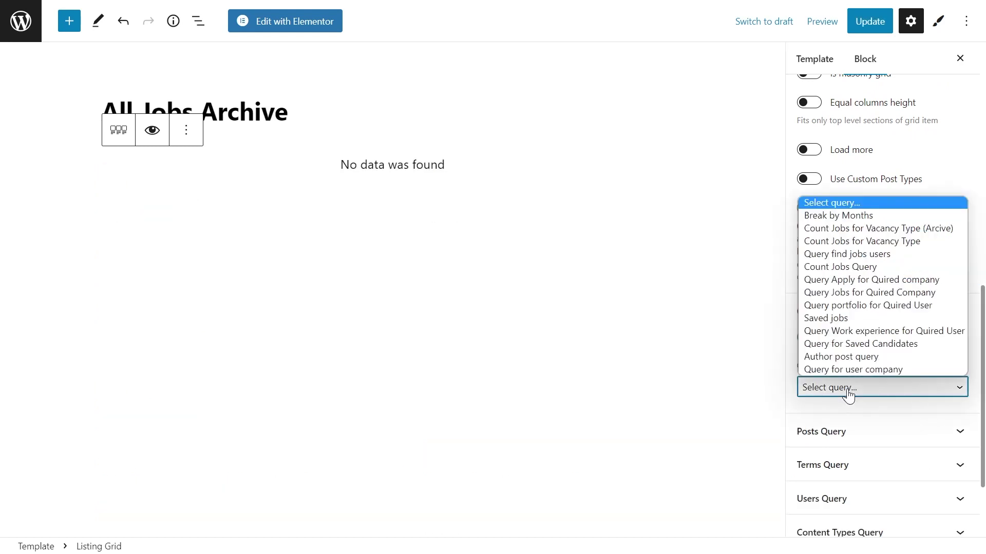
left_click(852, 215)
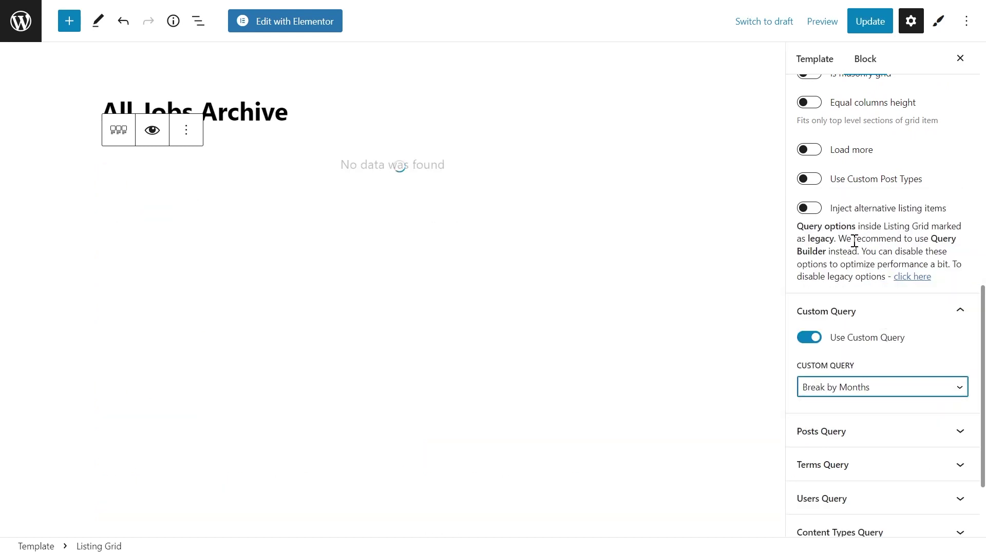
left_click(874, 328)
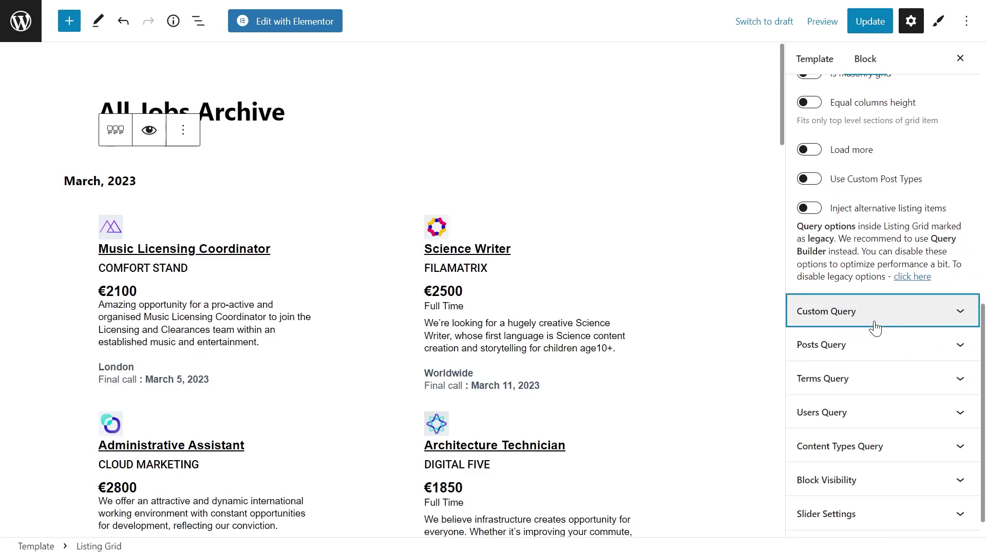
Insert a filter Search block under the archive's page title
left_click(72, 22)
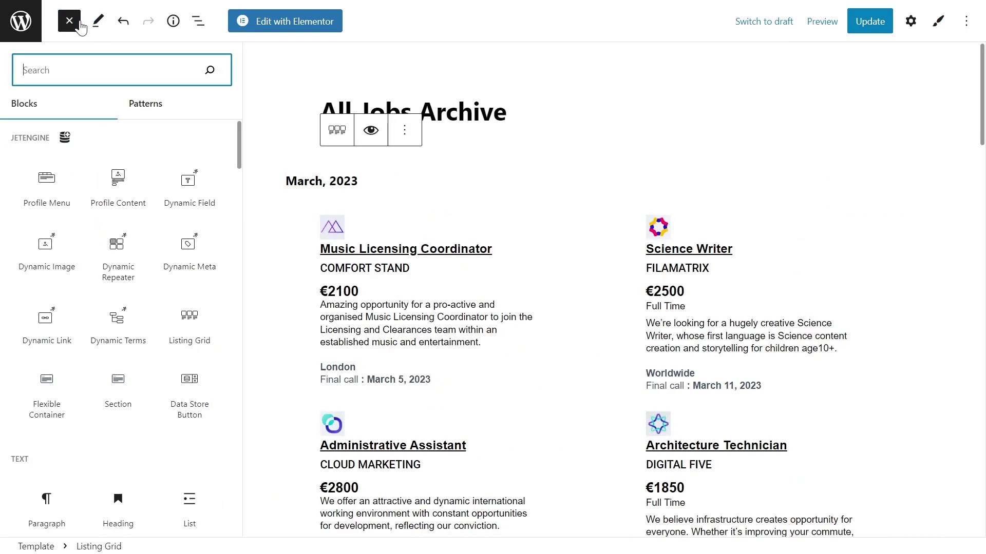
type("earch")
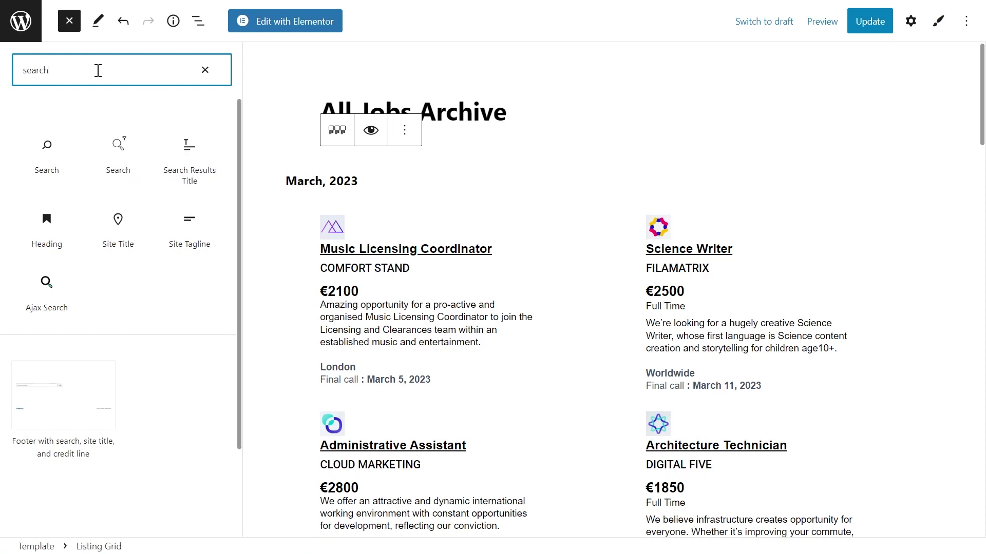
mouse_move(137, 177)
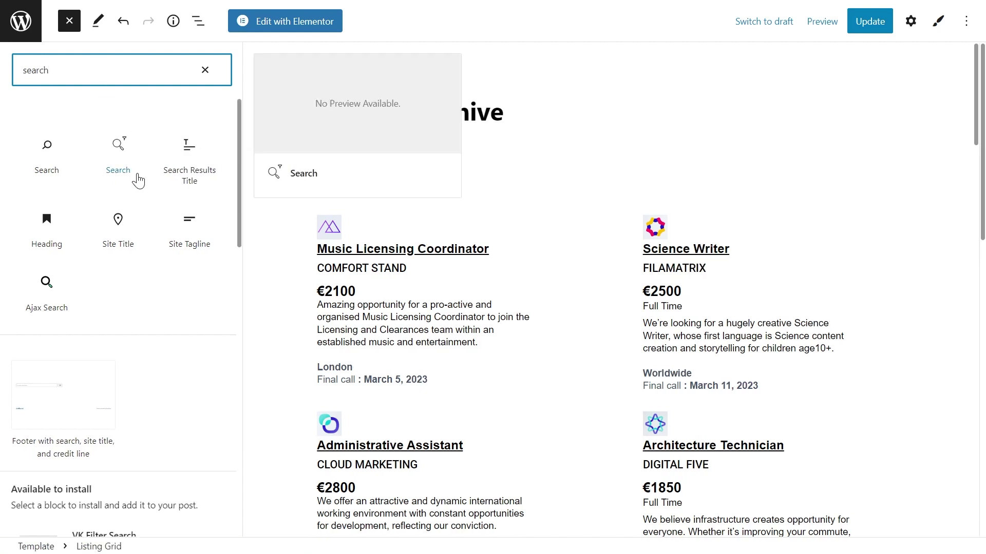
left_click_drag(138, 179, 341, 187)
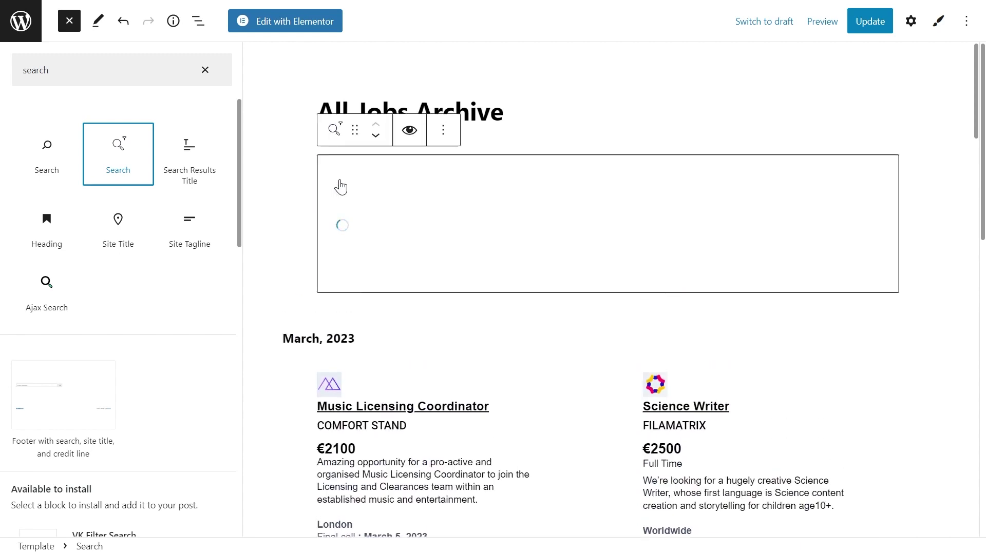
Set the Search block to Search title Job for Listing Grid with query ID break_months
left_click(911, 22)
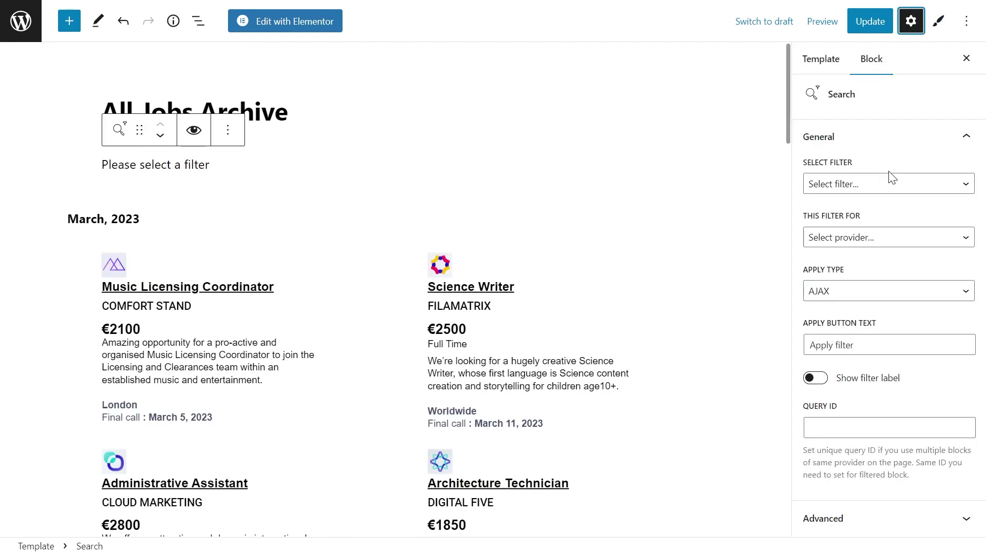
left_click(884, 183)
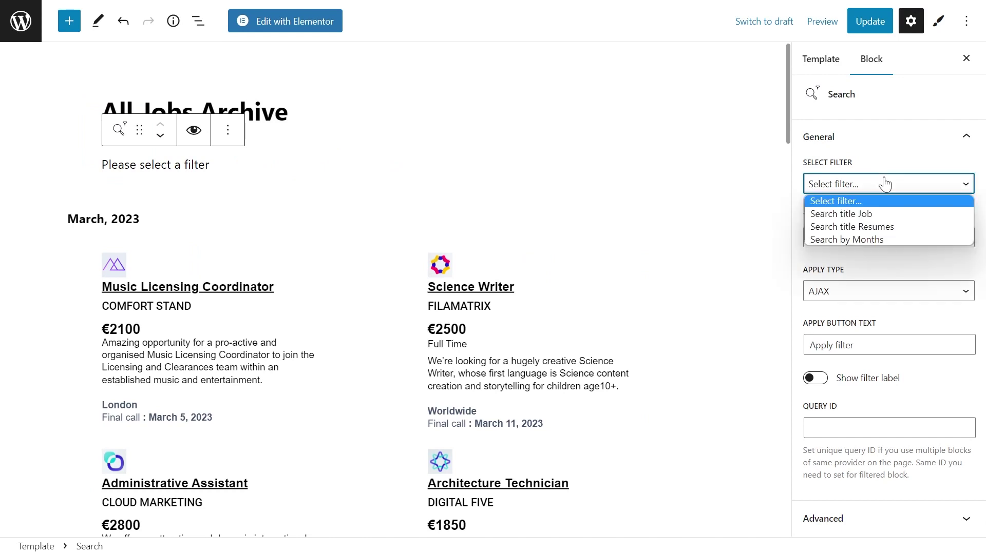
left_click(873, 214)
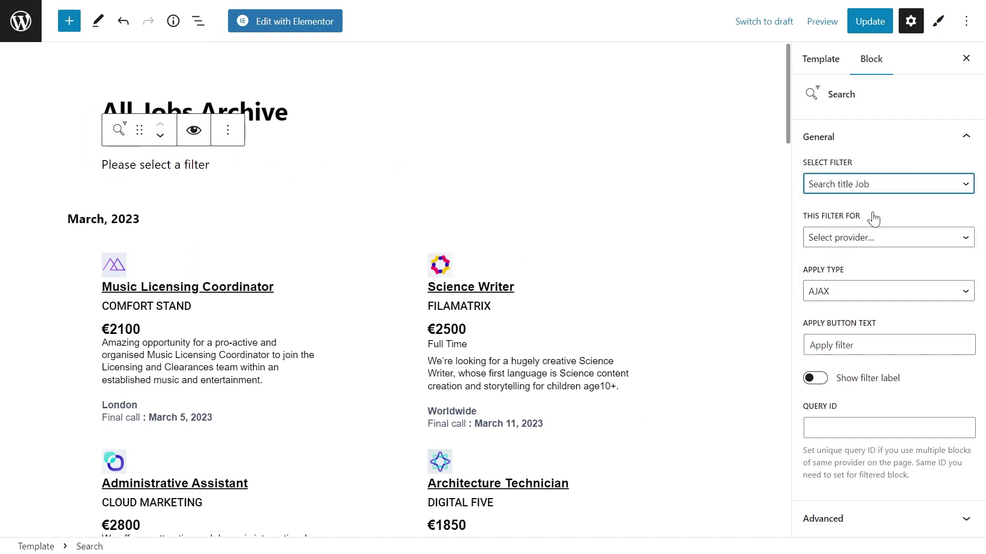
left_click(877, 241)
left_click(867, 267)
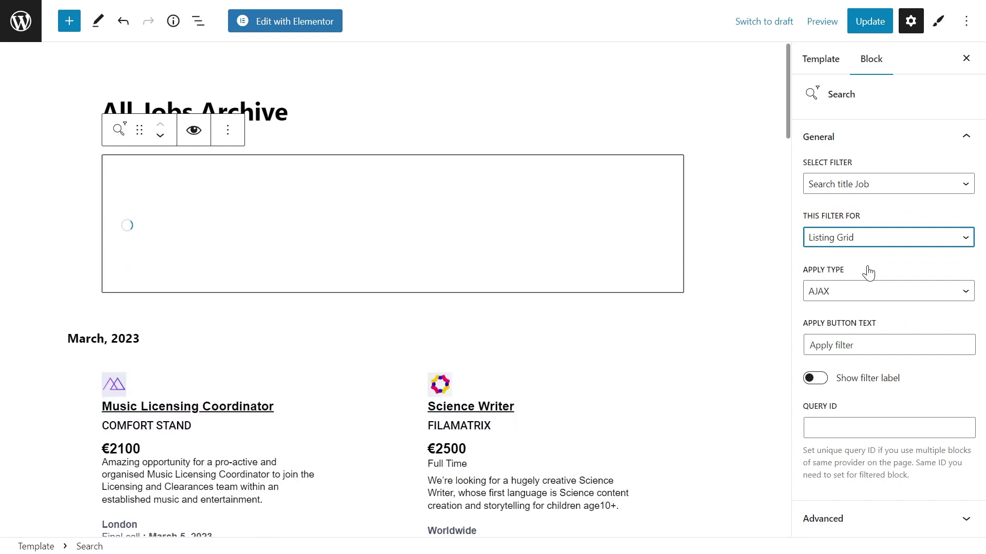
left_click(863, 424)
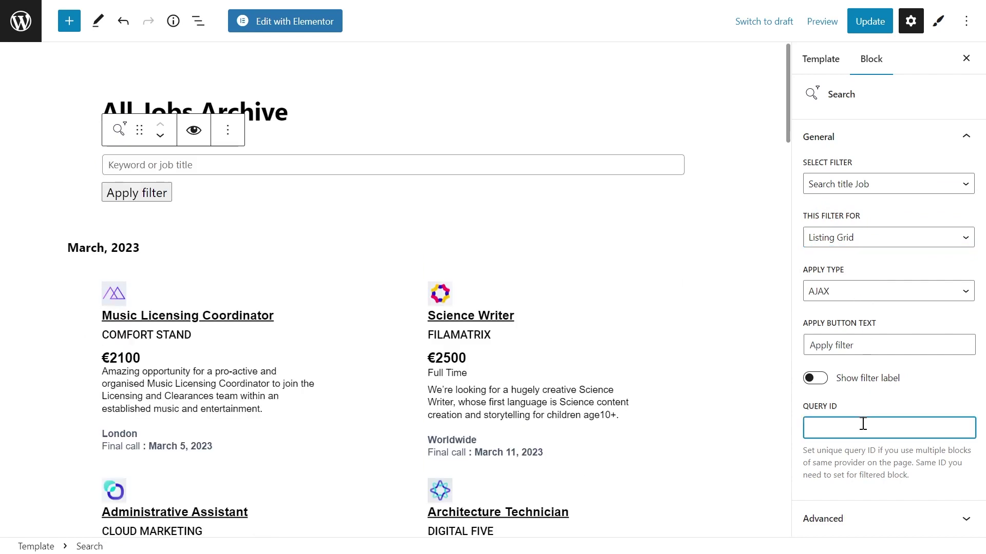
type("break_months")
left_click(580, 373)
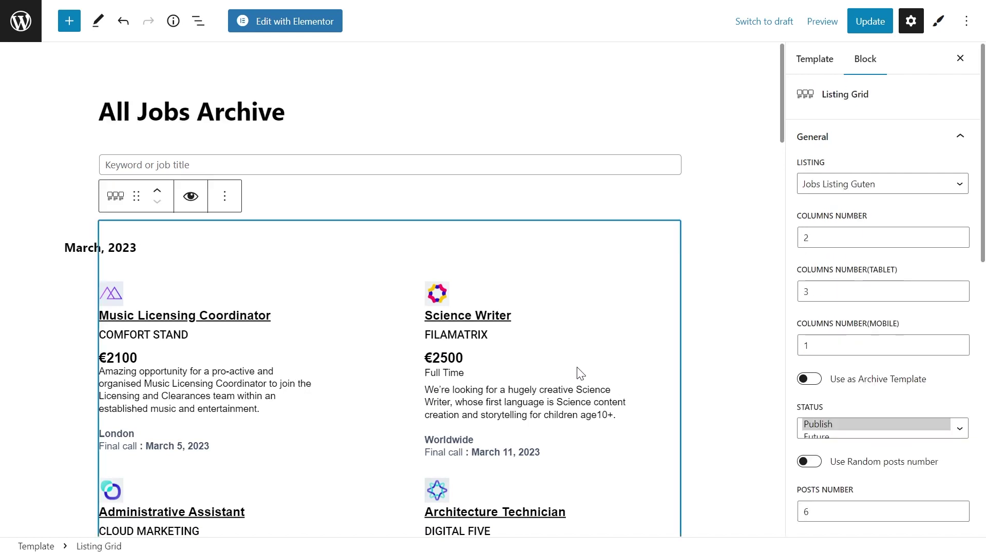
Give the archive's Listing Grid the CSS ID break_months and update the template
left_click_drag(983, 230, 983, 503)
left_click(932, 520)
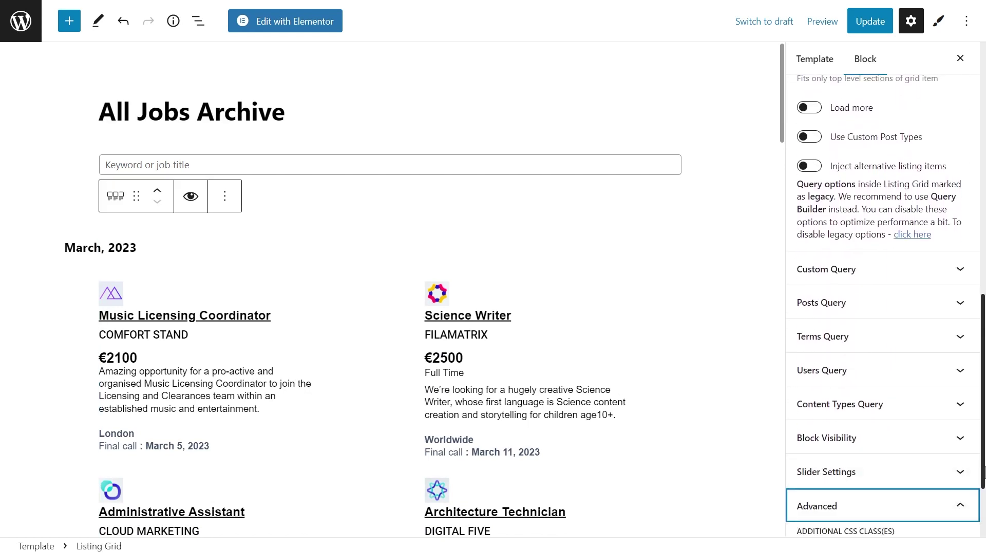
scroll(983, 513, "down", 3)
left_click(913, 516)
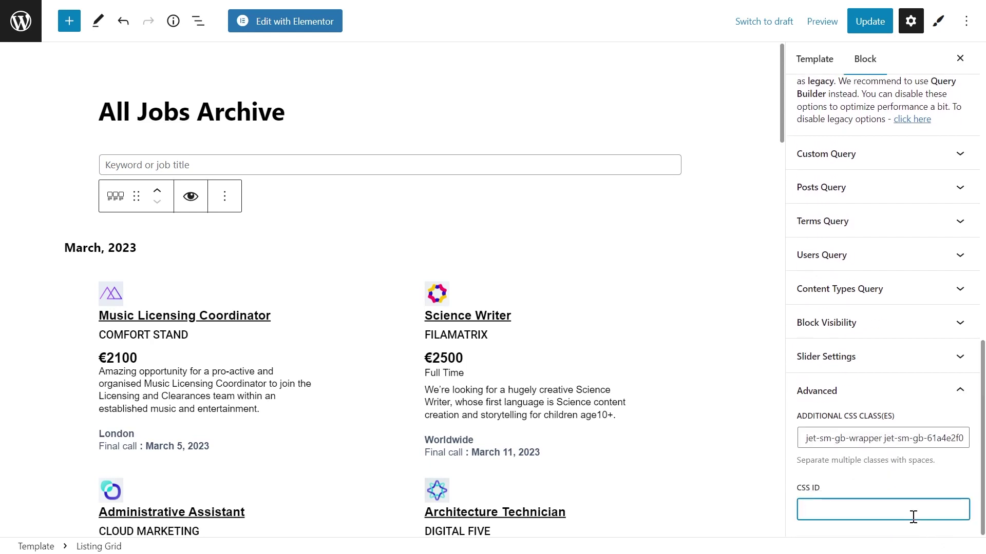
type("break_months")
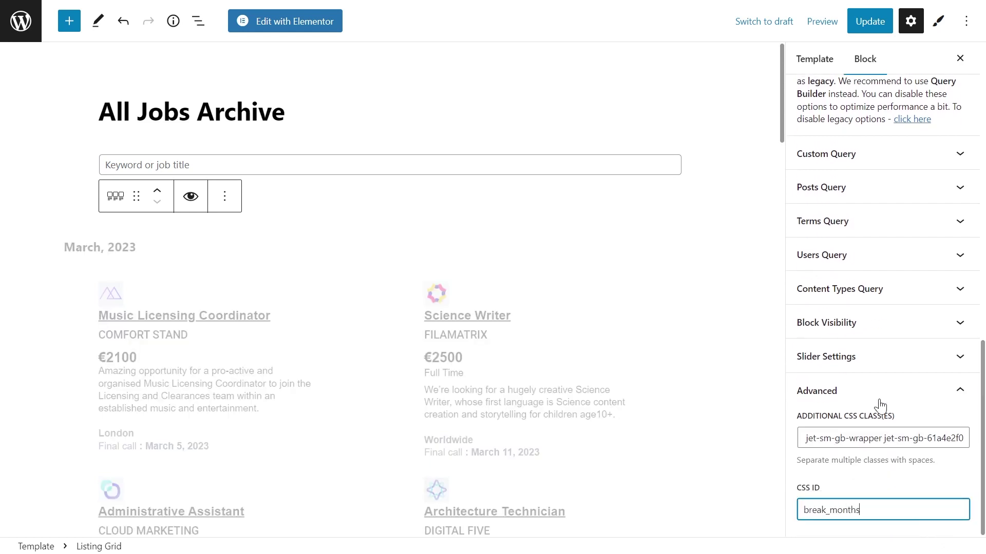
left_click(873, 20)
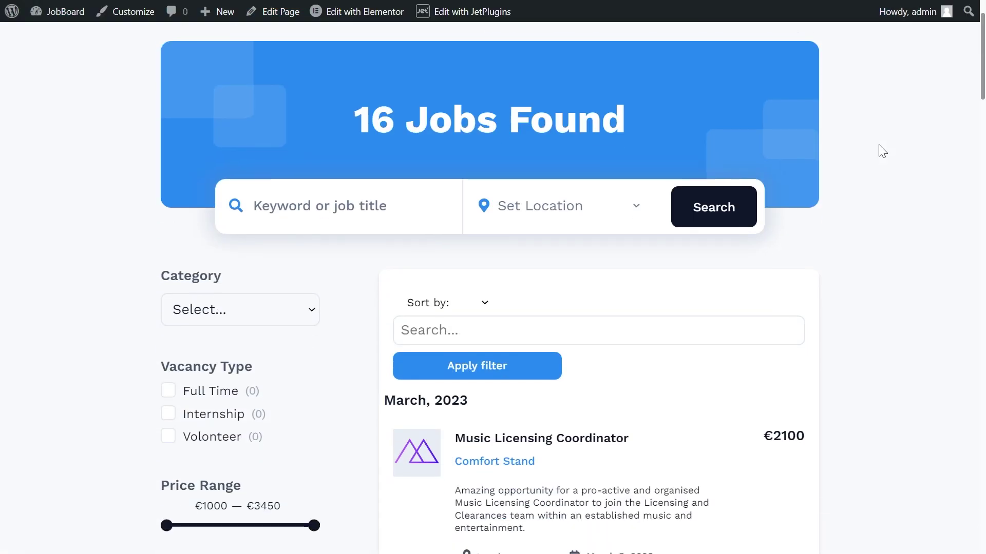
Scroll the live jobs page to check the March, April and May 2023 headings
scroll(879, 143, "down", 4)
scroll(879, 144, "down", 2)
scroll(879, 145, "down", 8)
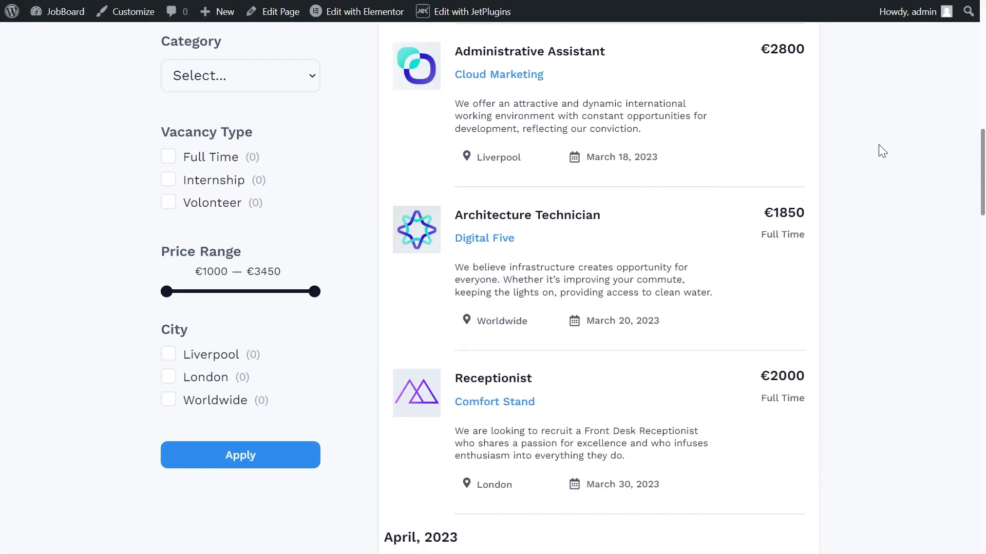
scroll(879, 145, "down", 15)
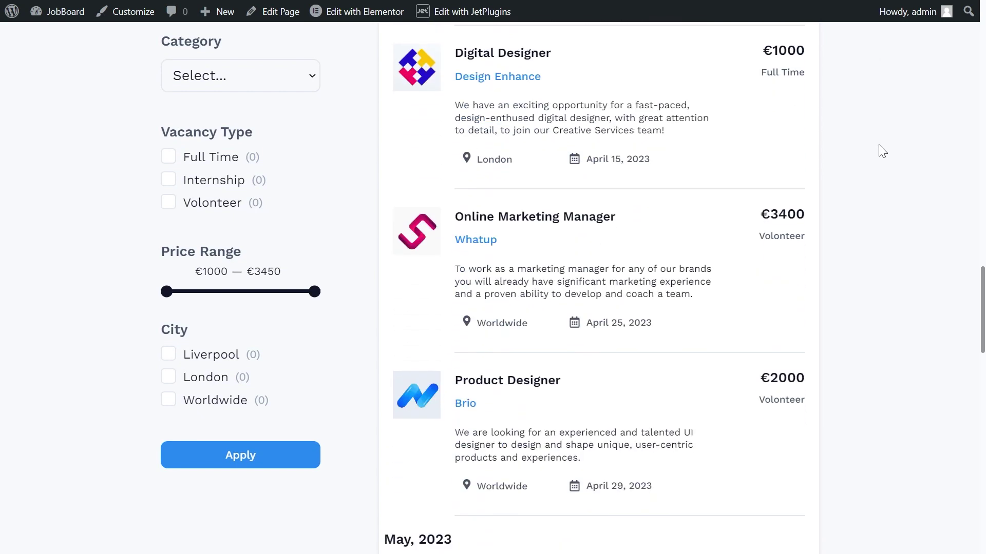
scroll(879, 145, "down", 3)
scroll(878, 145, "up", 10)
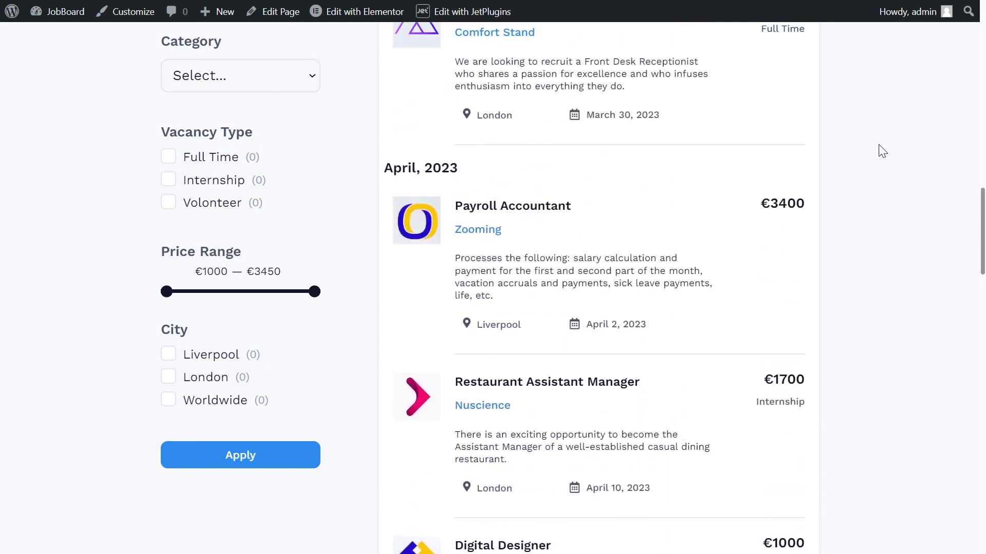
scroll(878, 145, "up", 15)
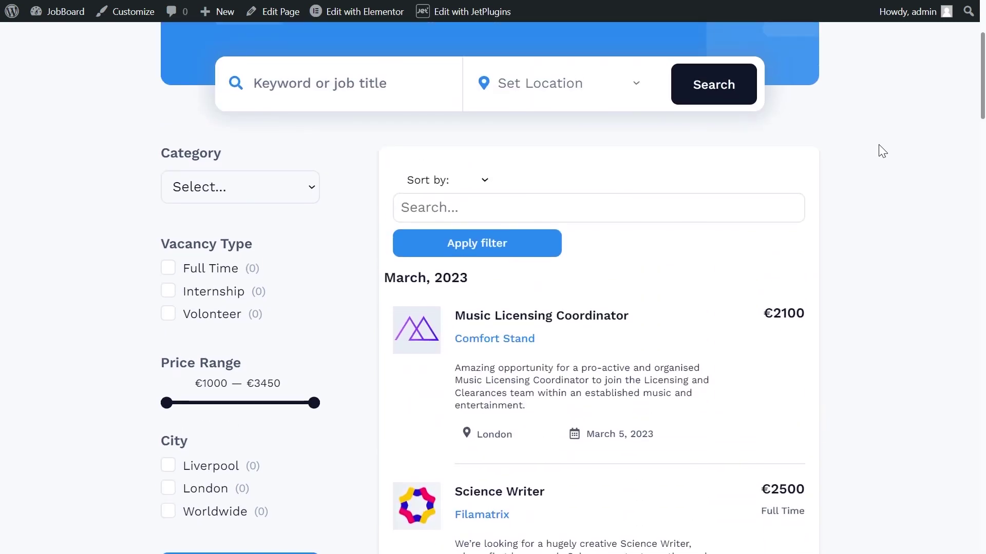
Search the live listings for assistant instead of agent and review the month-grouped results
left_click(641, 218)
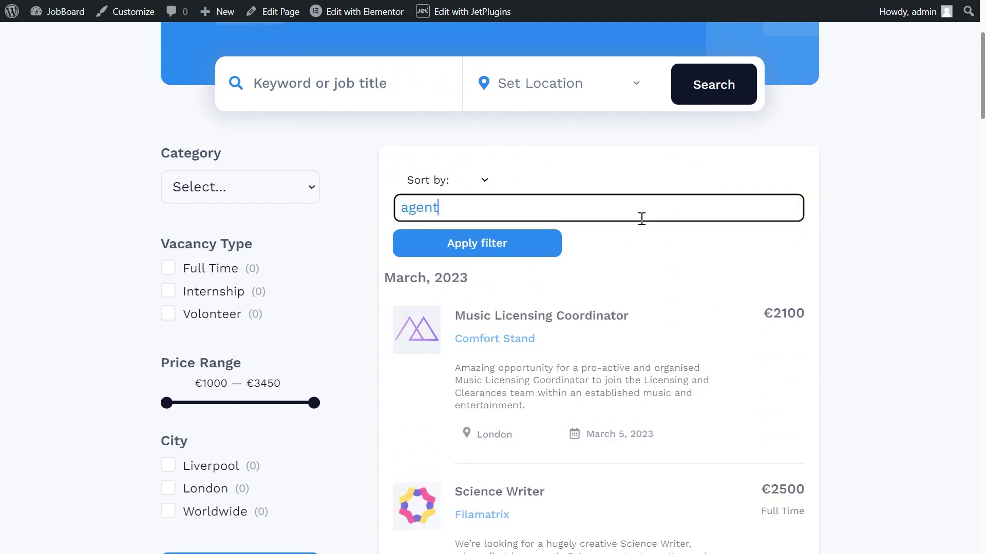
double_click(563, 212)
type("assista")
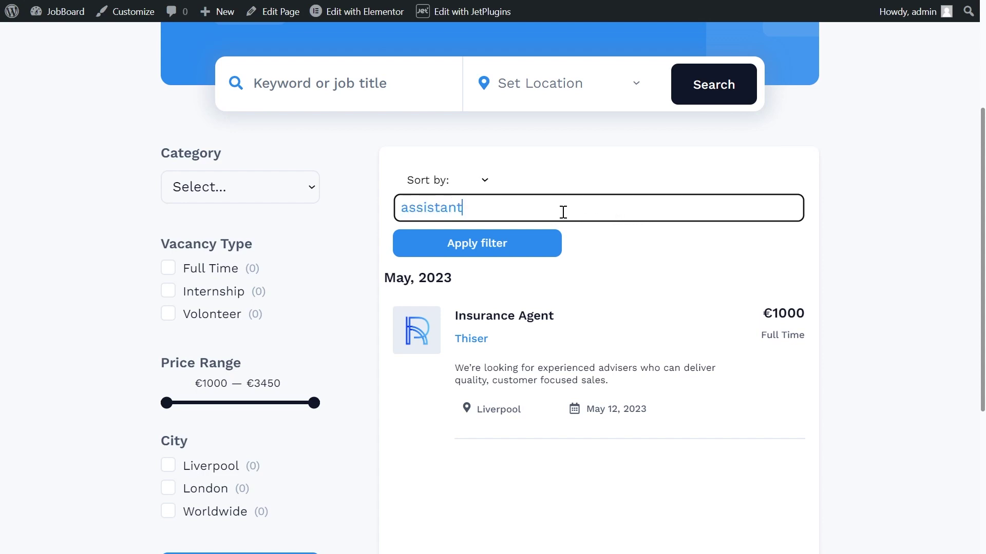
key("Return")
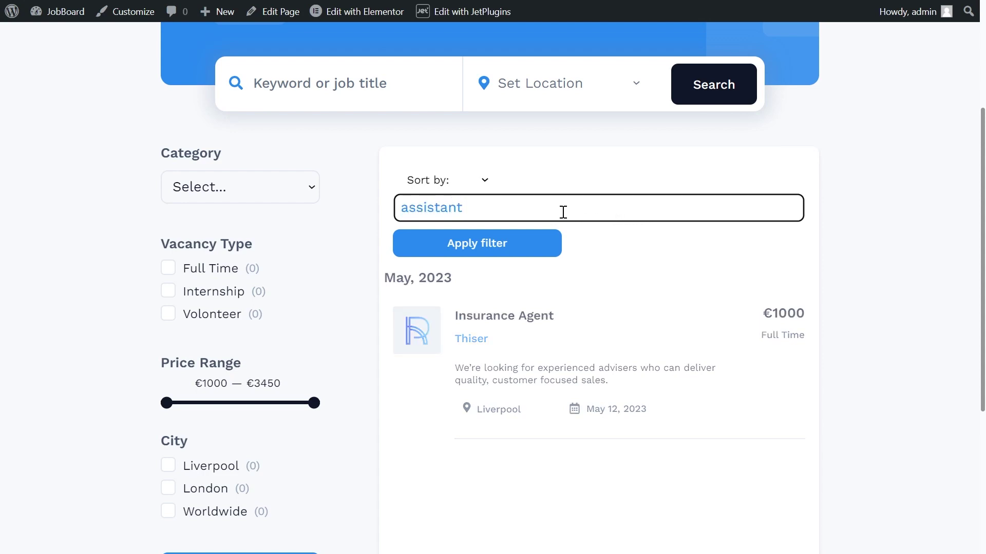
scroll(584, 244, "down", 5)
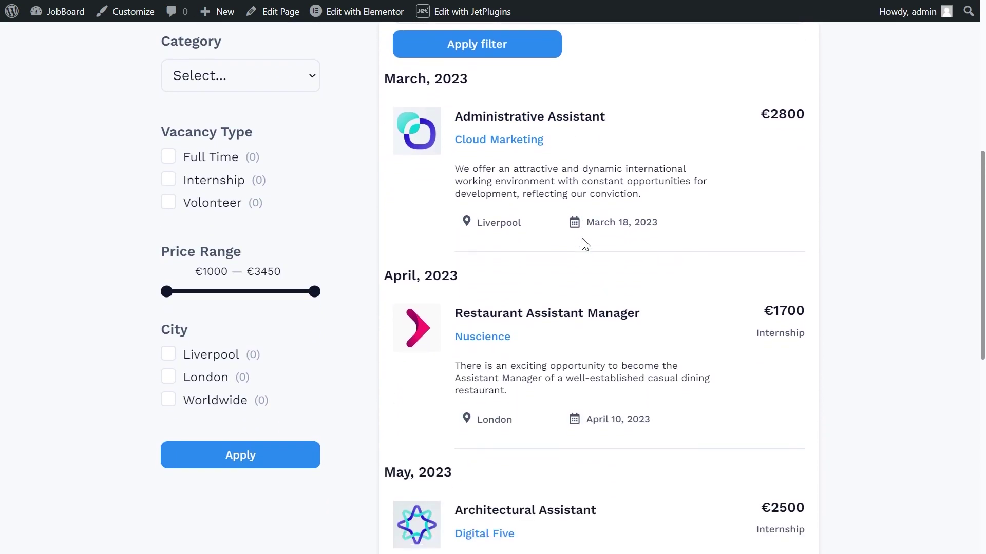
scroll(582, 244, "down", 5)
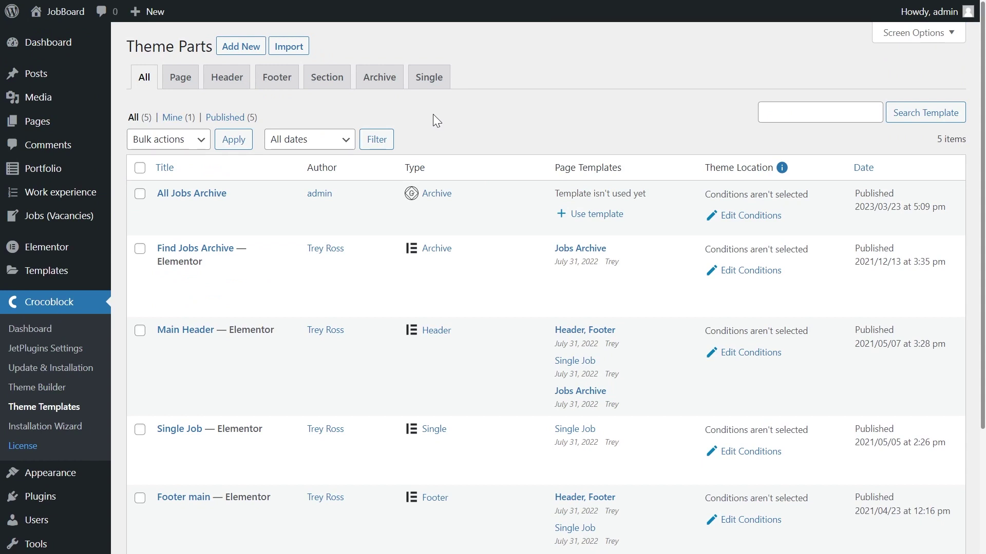
Comment out the JET_ENGINE_BREAK_BY_FIELD line in the child theme's functions.php and update it
scroll(437, 121, "down", 3)
scroll(435, 121, "down", 1)
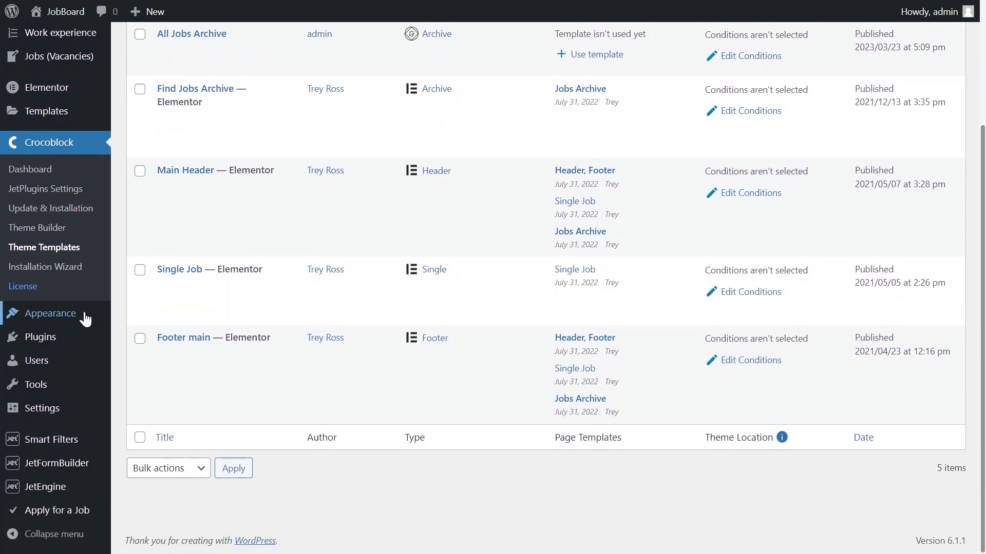
mouse_move(28, 314)
left_click(132, 373)
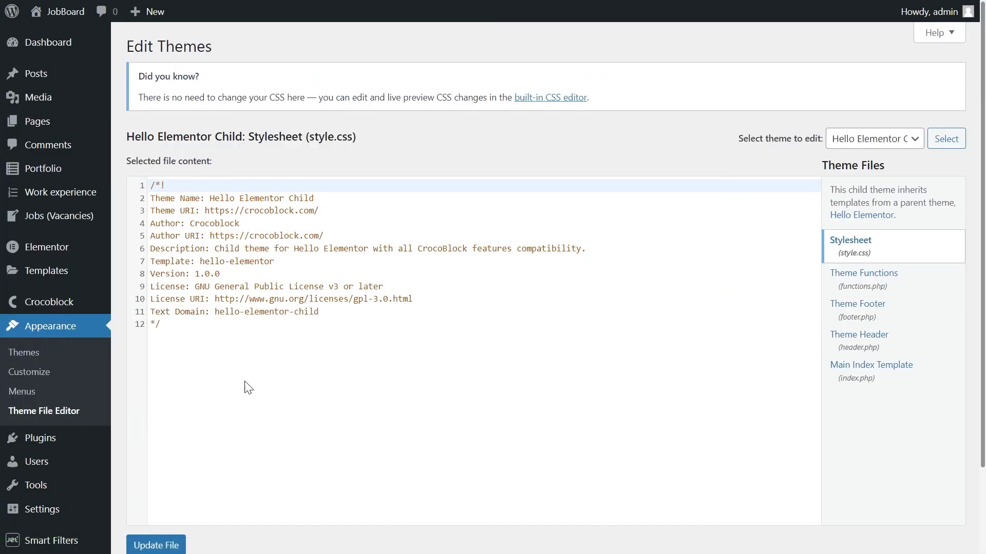
left_click(867, 286)
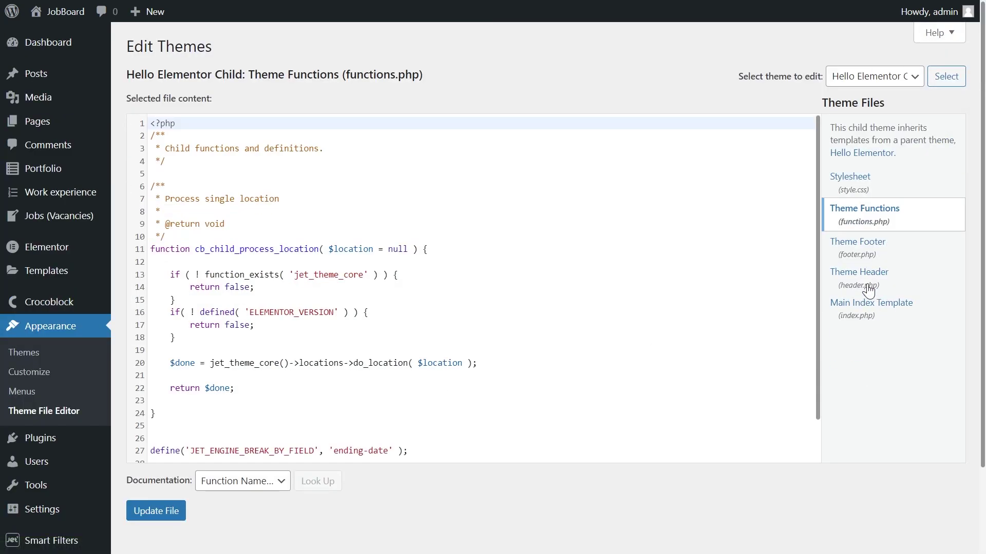
scroll(869, 291, "down", 1)
scroll(718, 328, "down", 1)
left_click_drag(409, 341, 142, 341)
key("ctrl+/")
left_click(148, 445)
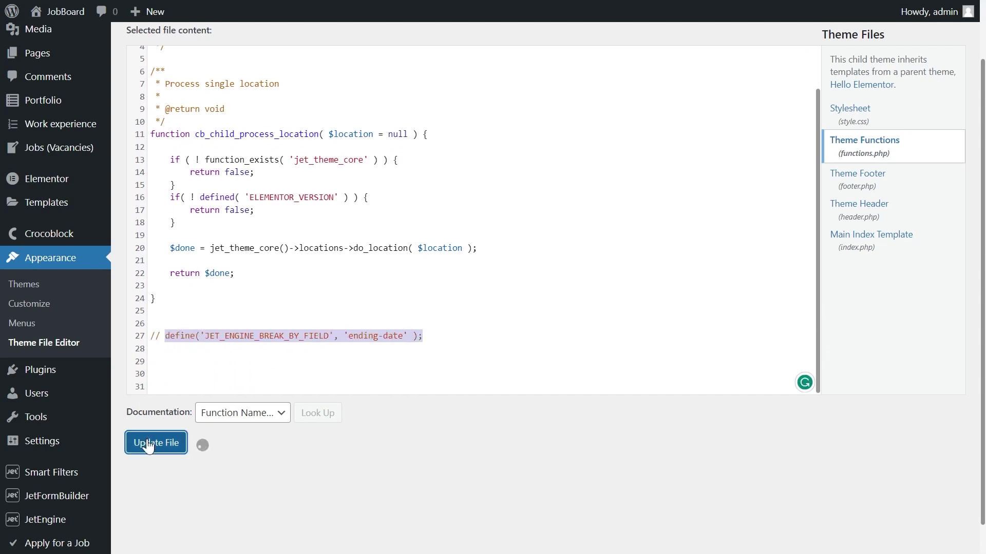
scroll(303, 466, "down", 1)
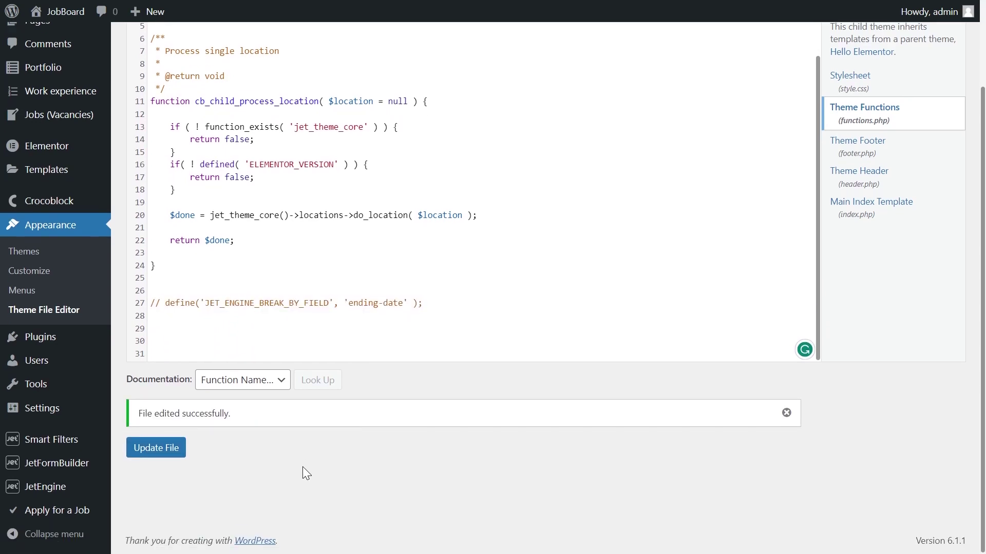
Create a new JetEngine query named Break by Publish Date and fill in its ID
mouse_move(54, 489)
left_click(157, 449)
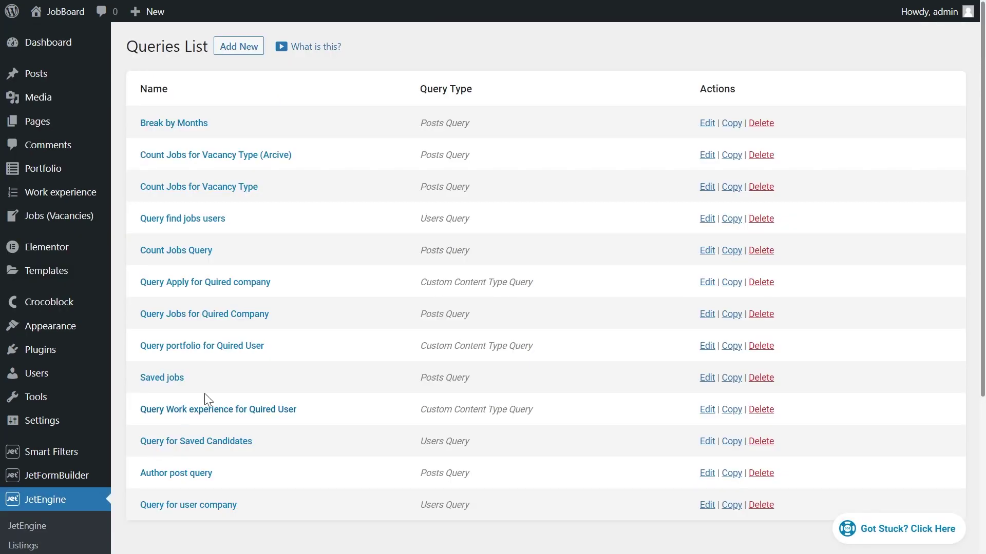
left_click(249, 50)
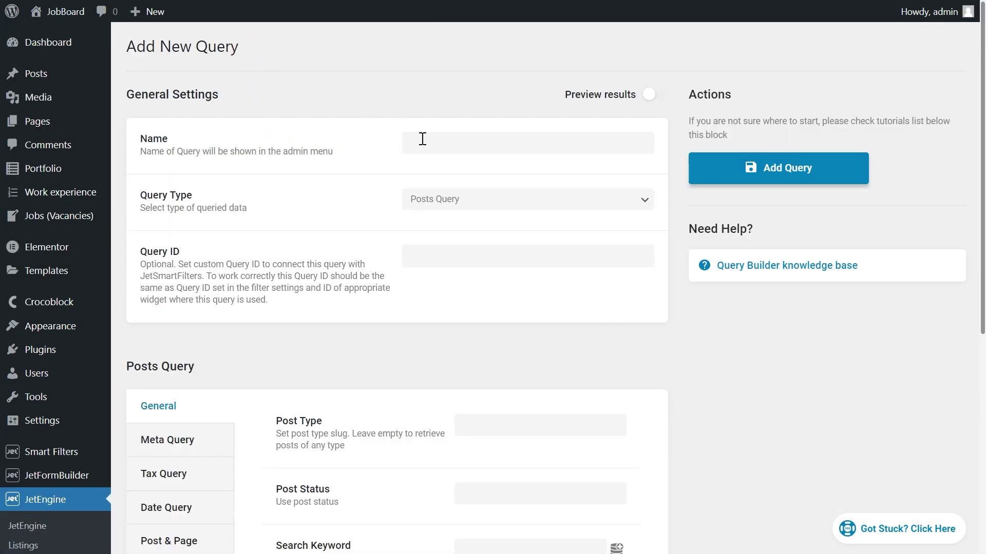
left_click(545, 145)
type("Break by Publish Date")
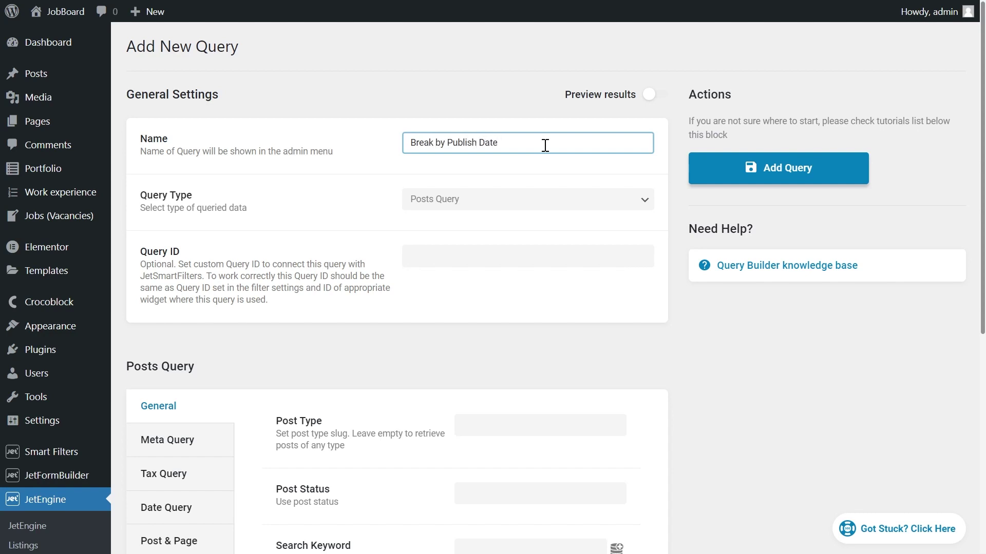
key("Tab")
key("Tab")
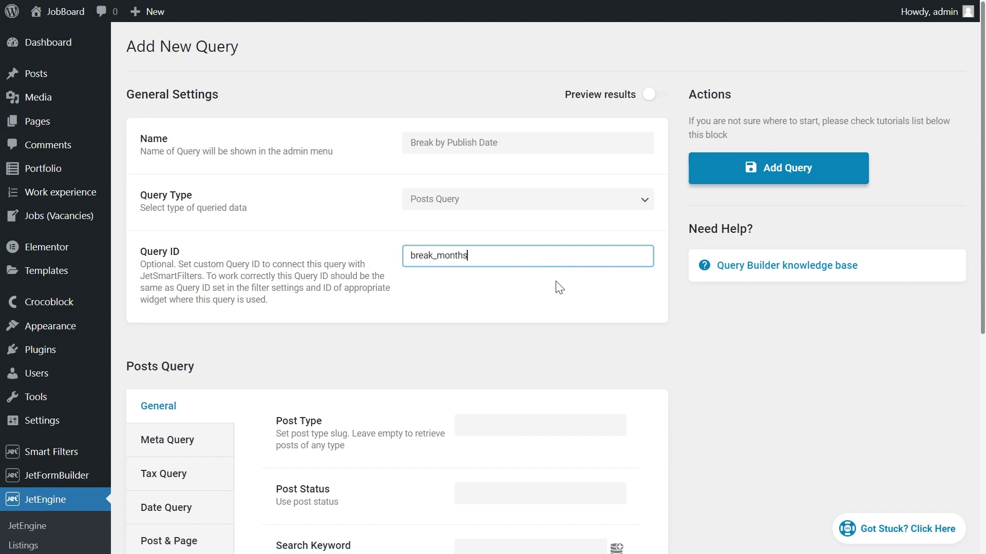
left_click(555, 281)
Limit the query to published Jobs (Vacancies) posts
scroll(554, 283, "down", 4)
left_click(540, 239)
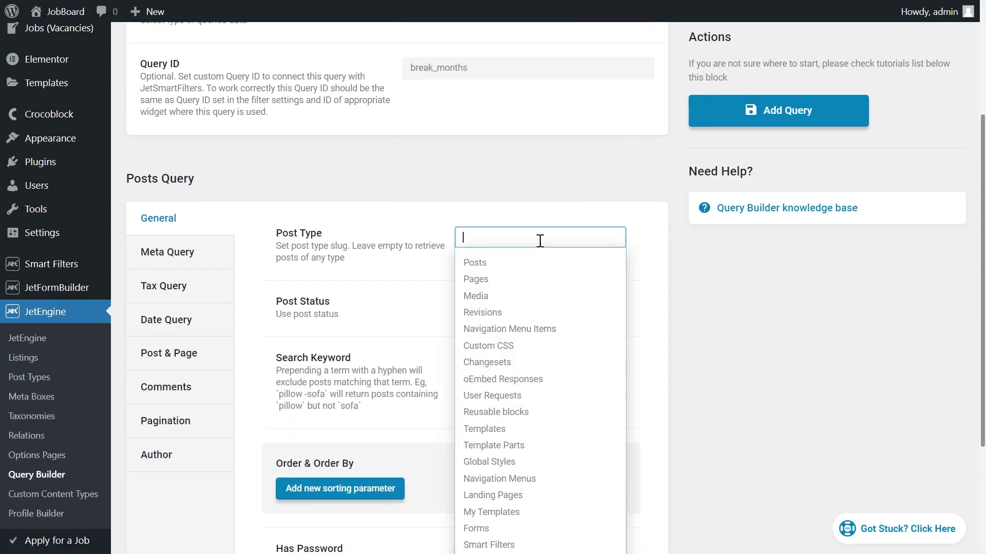
type("job")
left_click(526, 263)
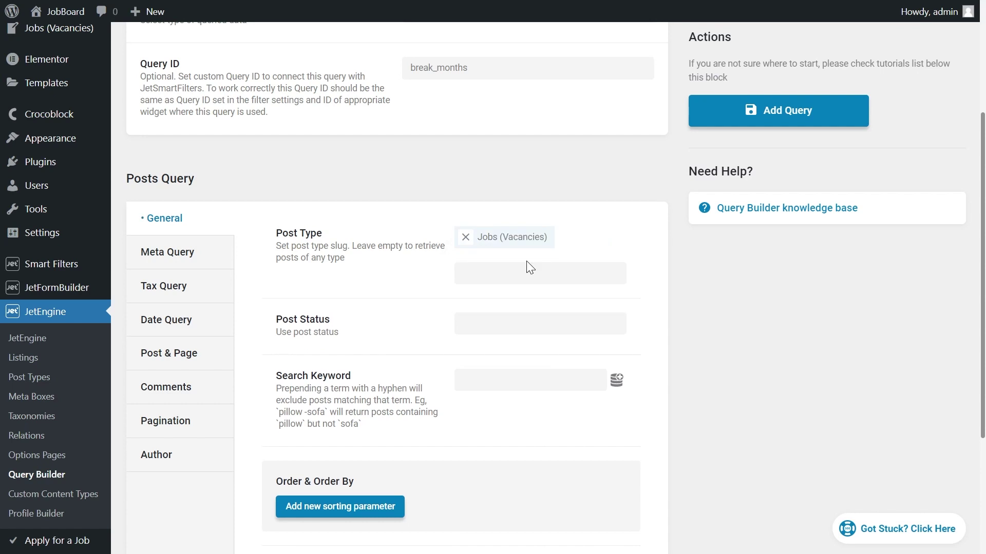
left_click(513, 315)
left_click(498, 368)
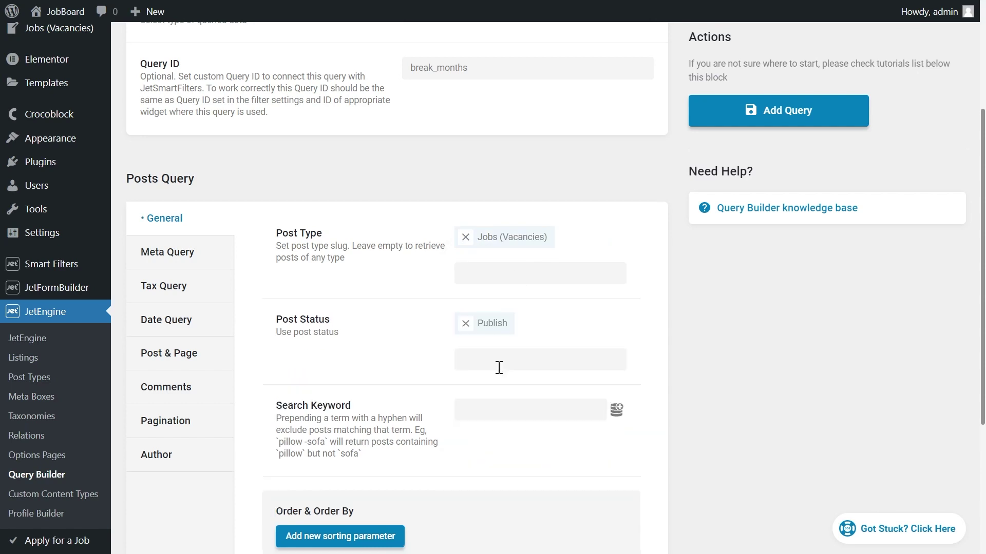
Add a sorting rule ordering posts by date from lowest to highest
scroll(499, 368, "down", 5)
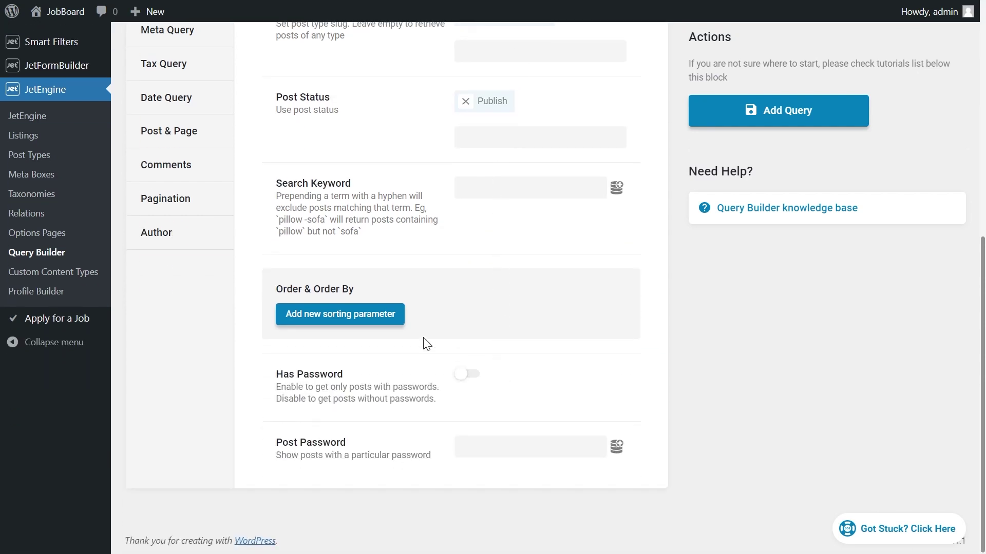
left_click(340, 315)
left_click(510, 377)
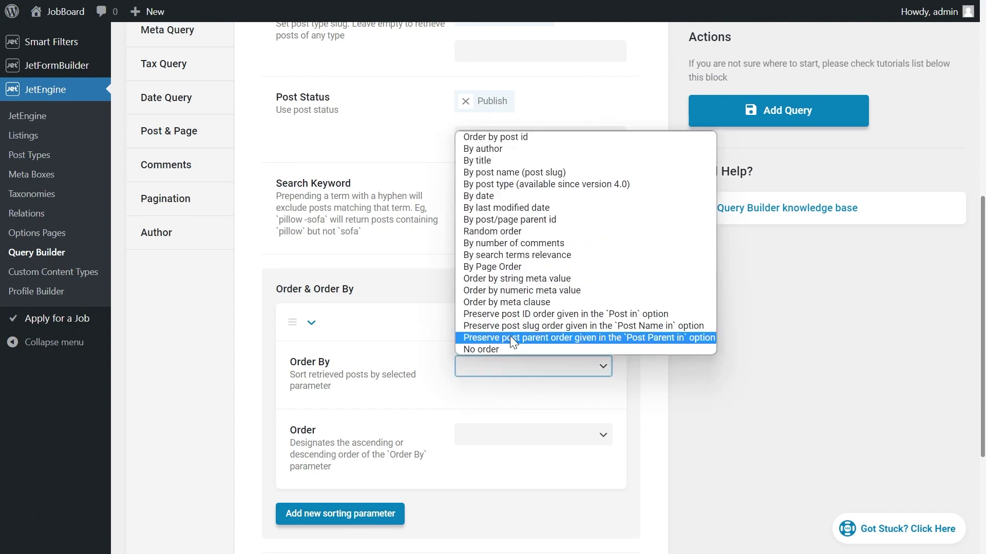
left_click(507, 196)
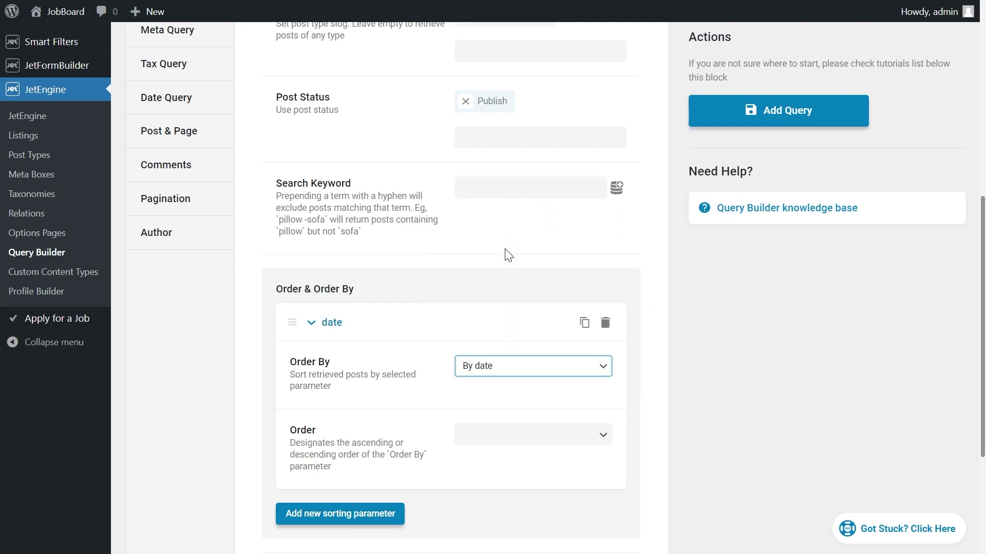
left_click(511, 435)
left_click(510, 451)
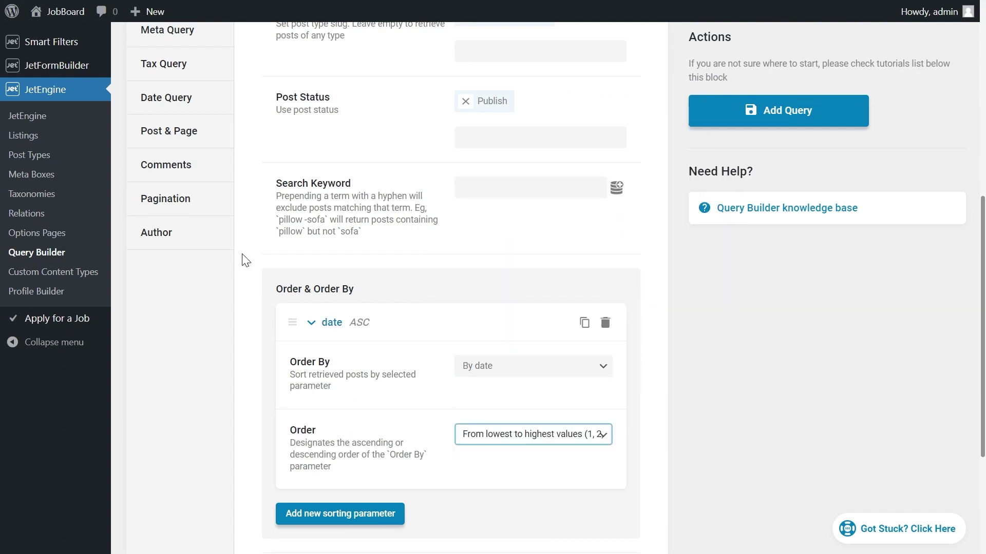
Enter the posts-per-page value in pagination and save the query
left_click(188, 201)
left_click(541, 93)
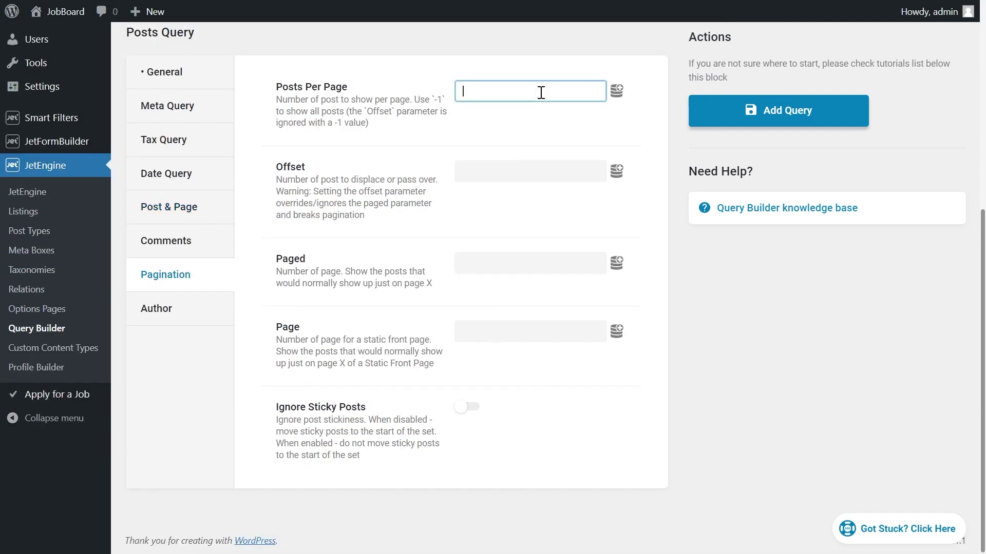
type("-1")
left_click(731, 105)
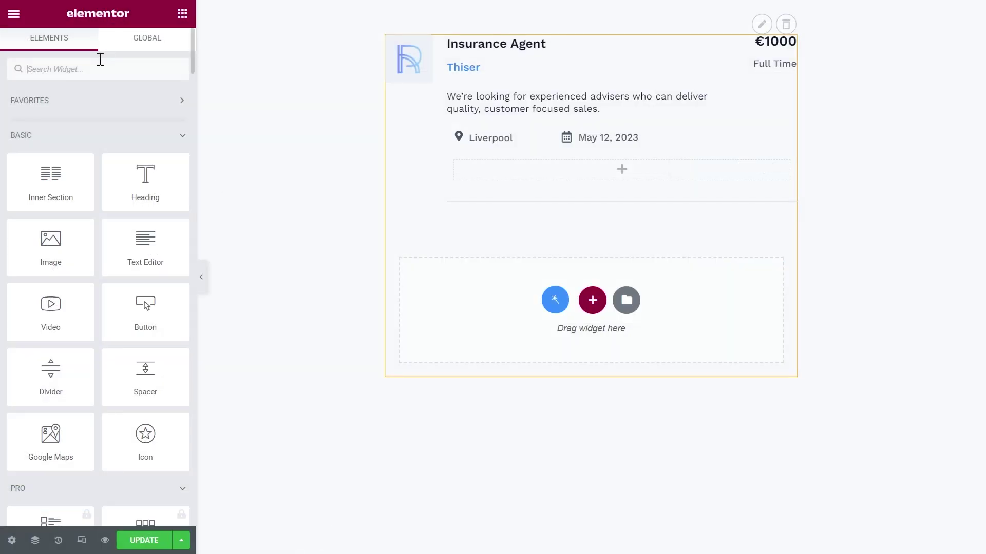
left_click(99, 65)
Add a Dynamic Field showing the post Date to the card, filtered with Format date
type("dynam")
left_click_drag(50, 119, 490, 168)
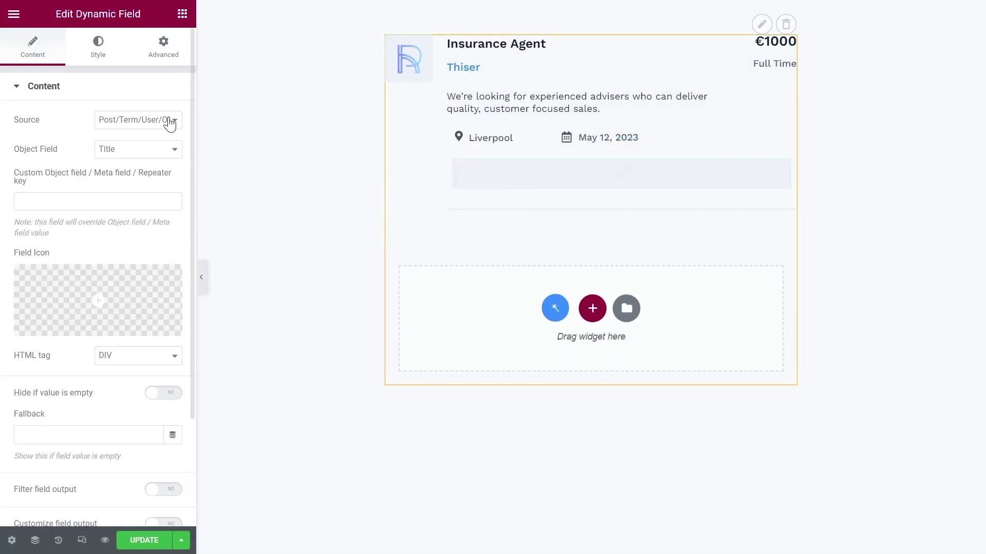
left_click(126, 159)
left_click(125, 214)
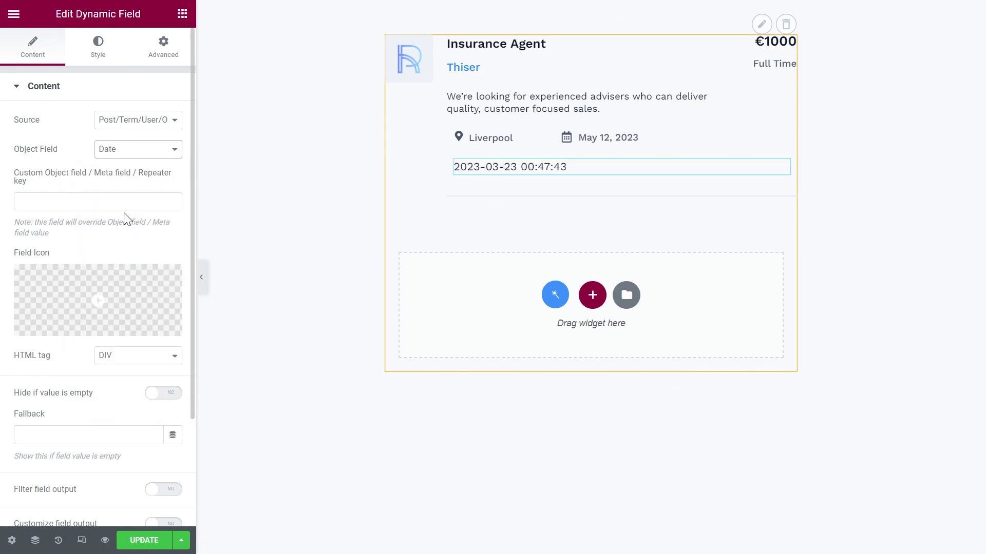
scroll(125, 213, "down", 2)
left_click(154, 386)
left_click(147, 413)
left_click(128, 198)
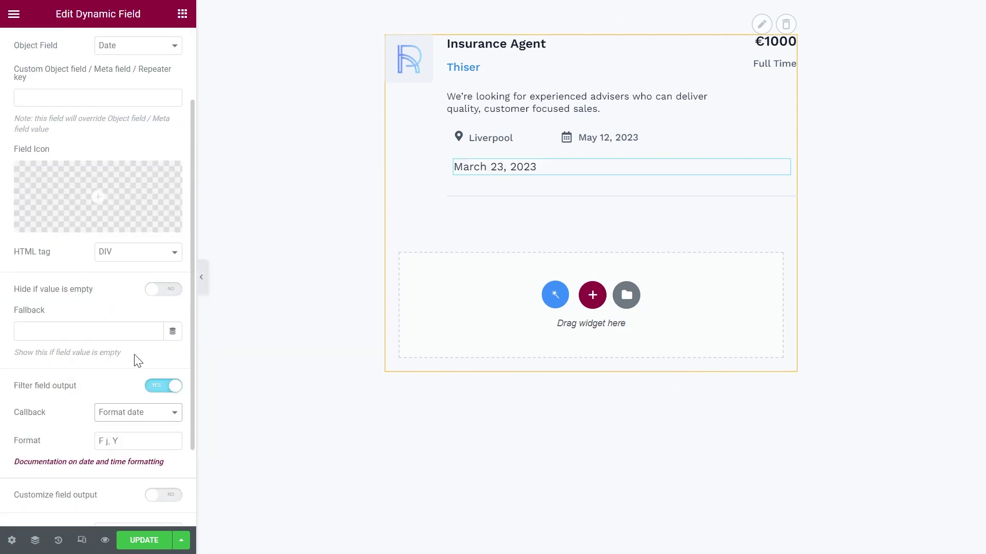
scroll(123, 216, "up", 5)
Style the date text blue with 500 (Medium) font weight and update the page
left_click(98, 47)
left_click(173, 119)
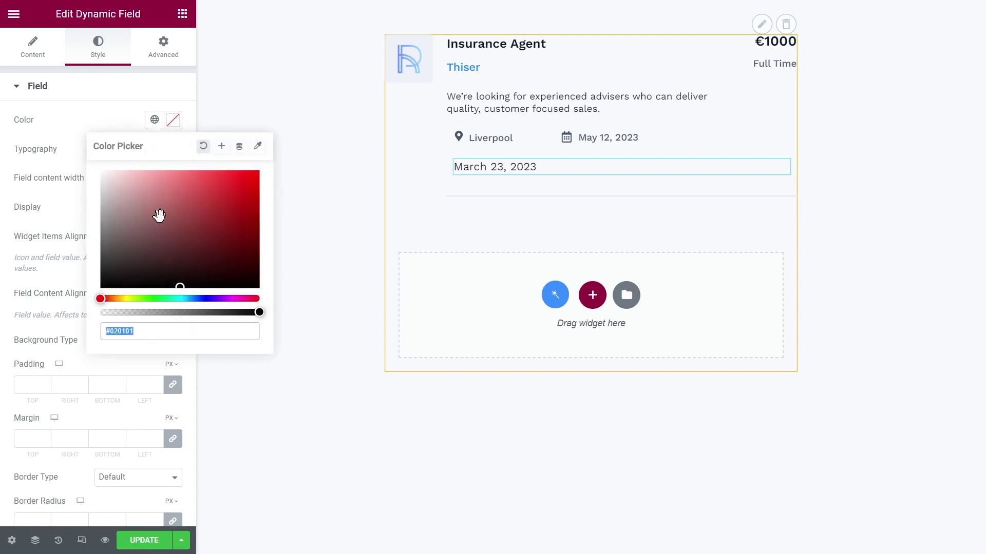
left_click(110, 120)
left_click(173, 149)
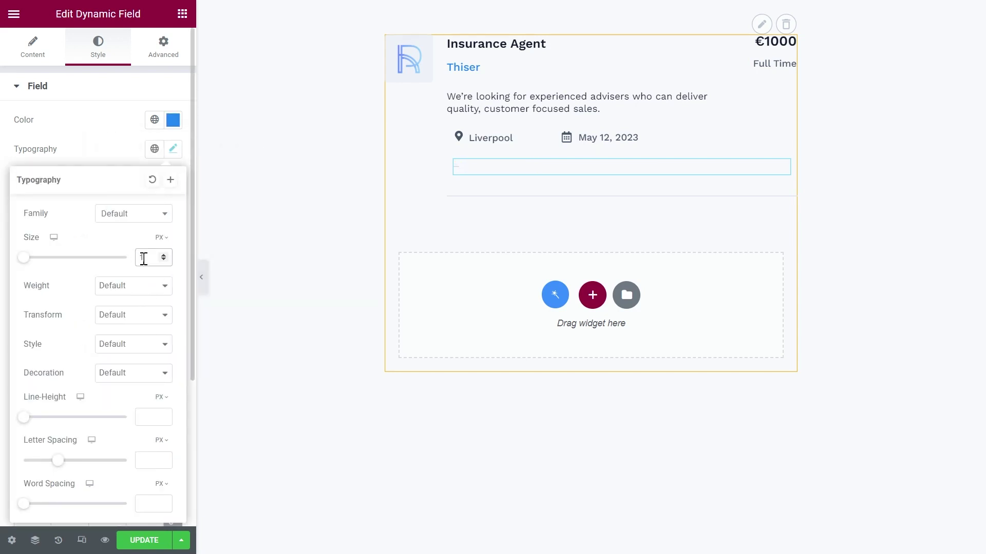
left_click(134, 285)
left_click(131, 334)
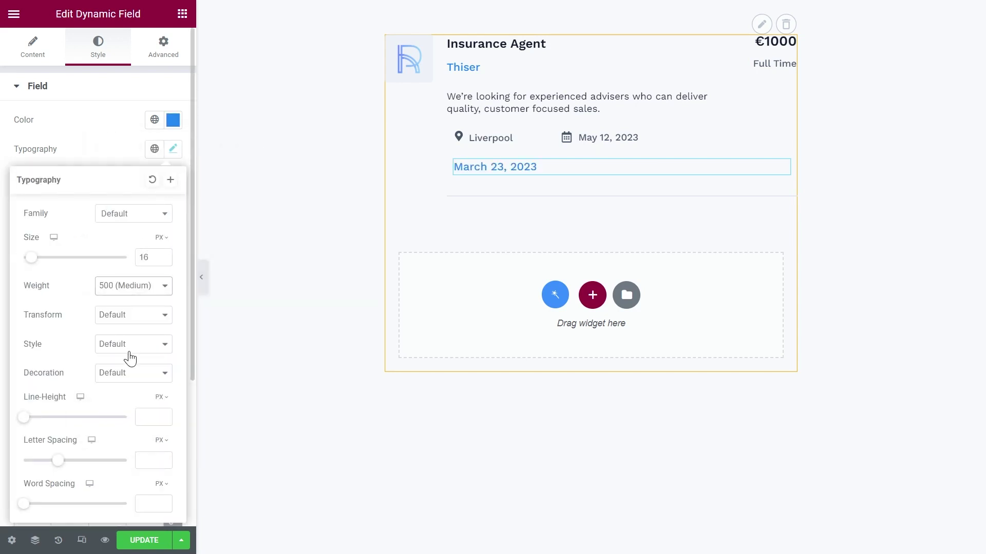
left_click(136, 540)
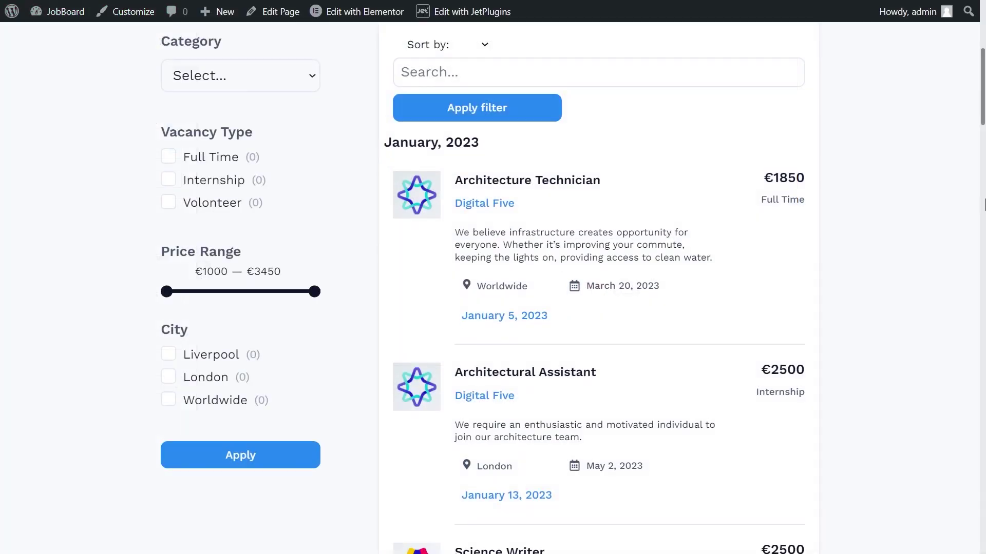
scroll(983, 204, "down", 3)
scroll(983, 204, "down", 5)
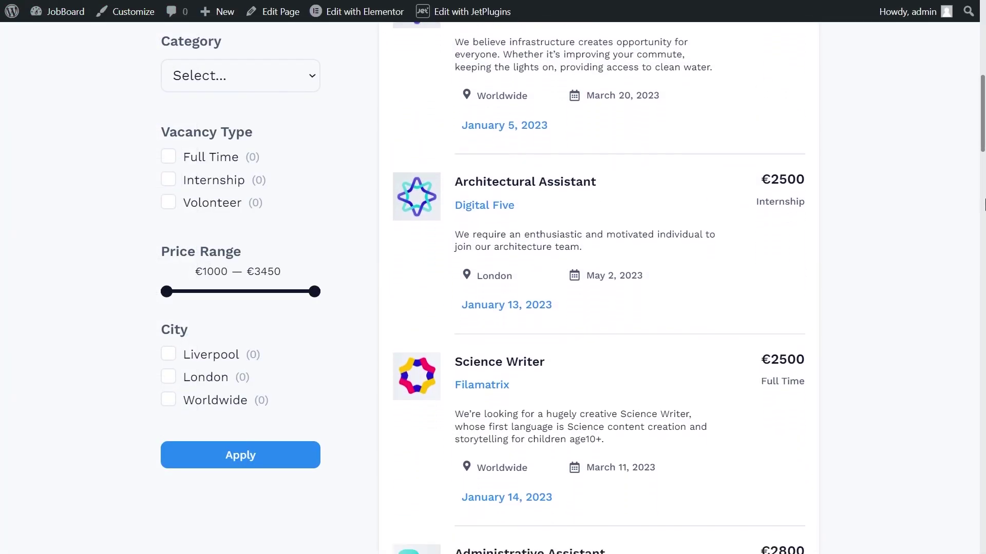
scroll(982, 204, "down", 12)
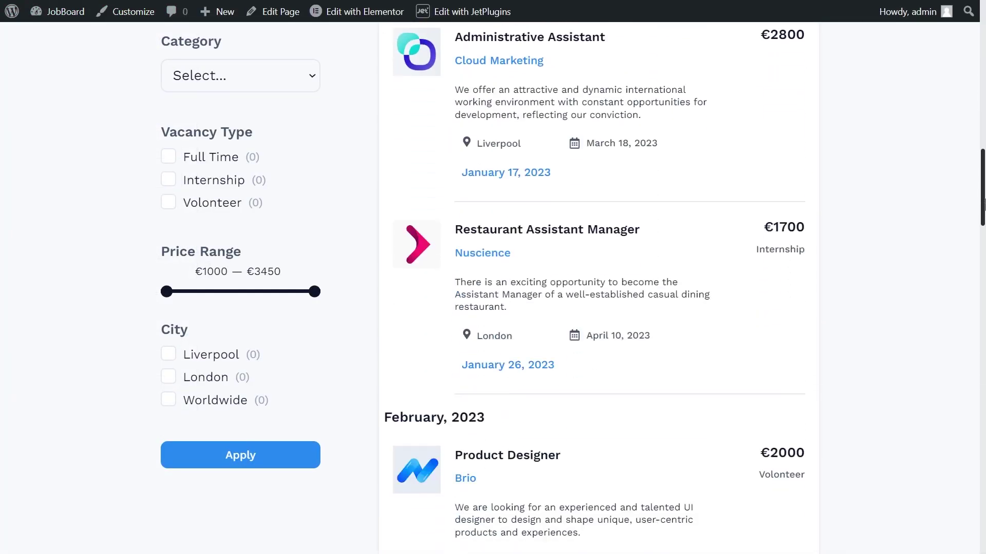
scroll(983, 204, "down", 4)
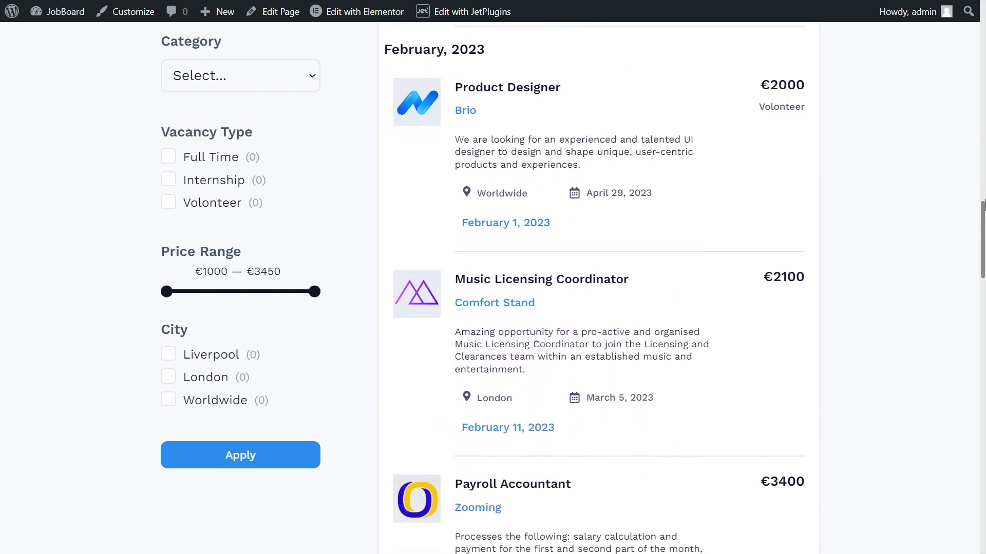
scroll(983, 204, "down", 15)
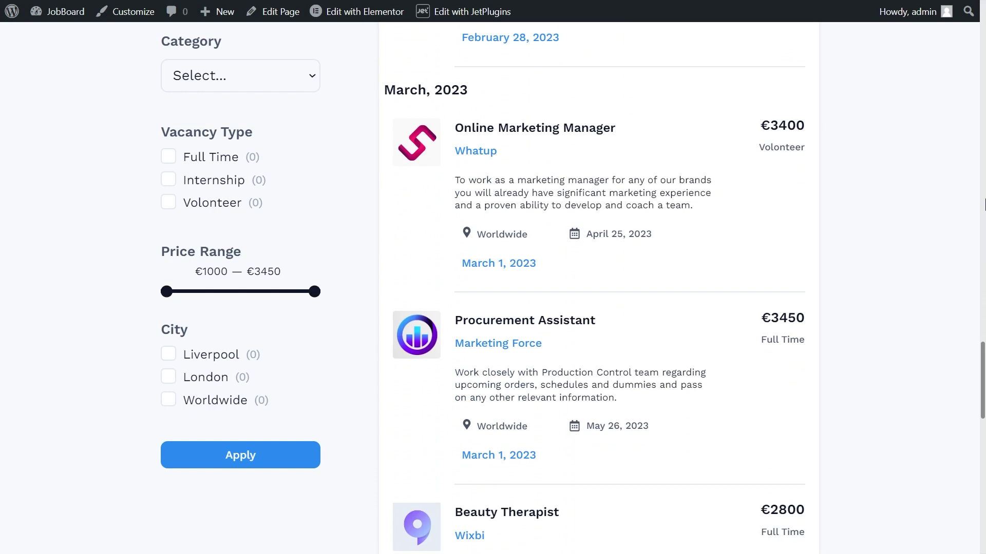
scroll(983, 204, "down", 4)
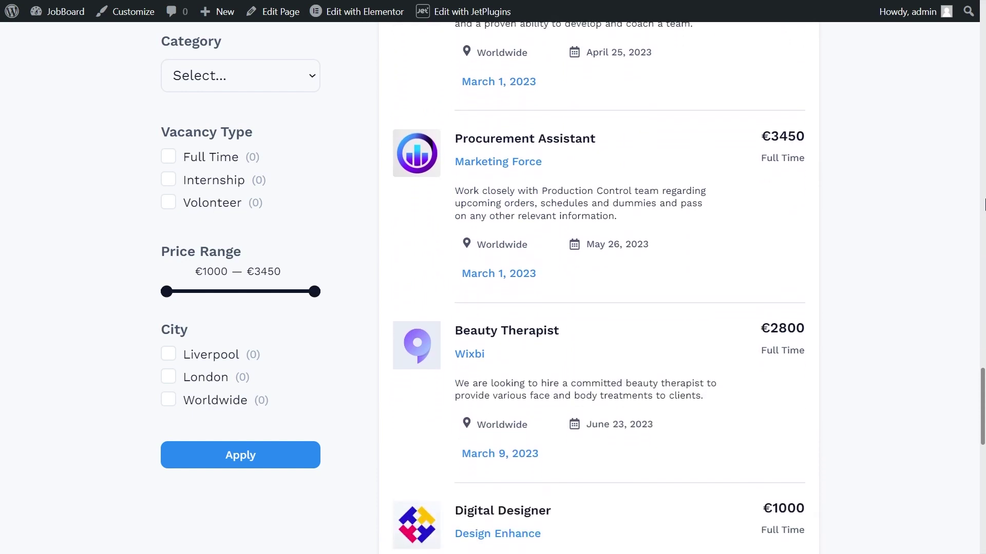
scroll(983, 205, "down", 1)
scroll(983, 204, "up", 20)
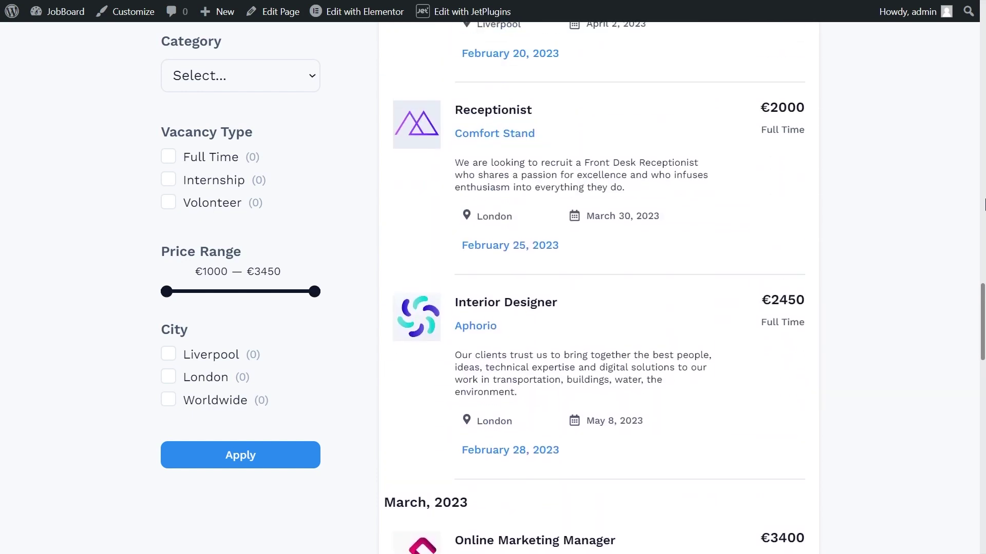
scroll(983, 204, "up", 20)
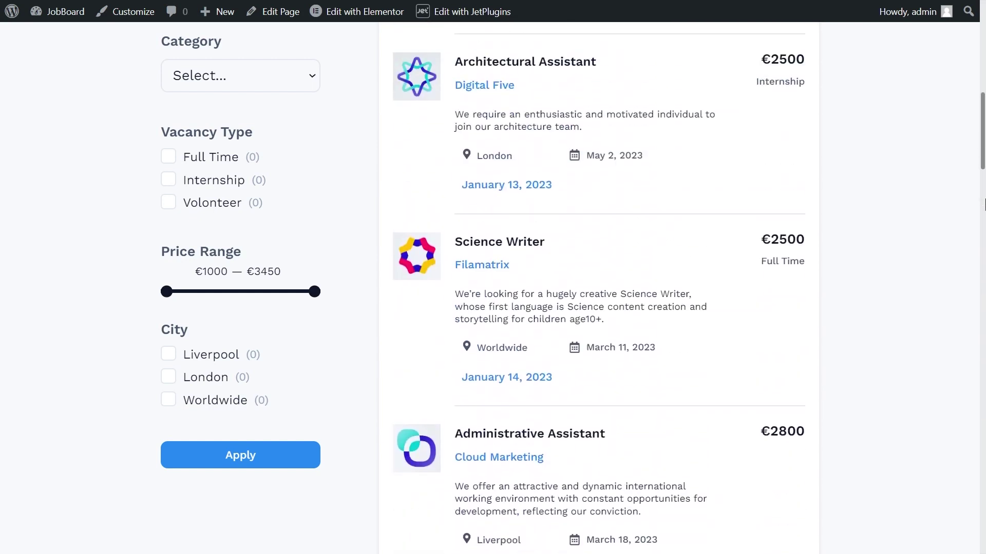
left_click(695, 230)
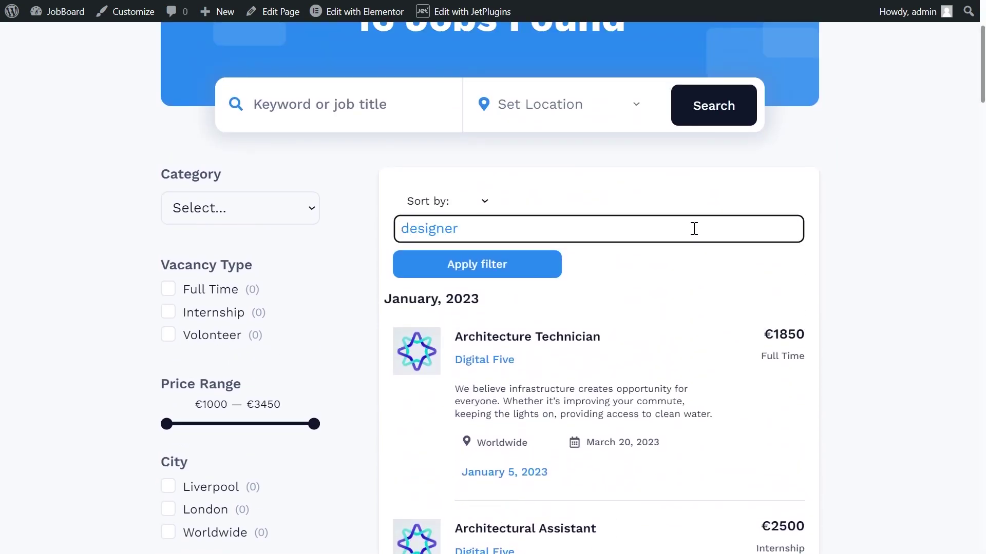
Apply the 'designer' search and review the filtered jobs under February and March 2023
left_click(510, 267)
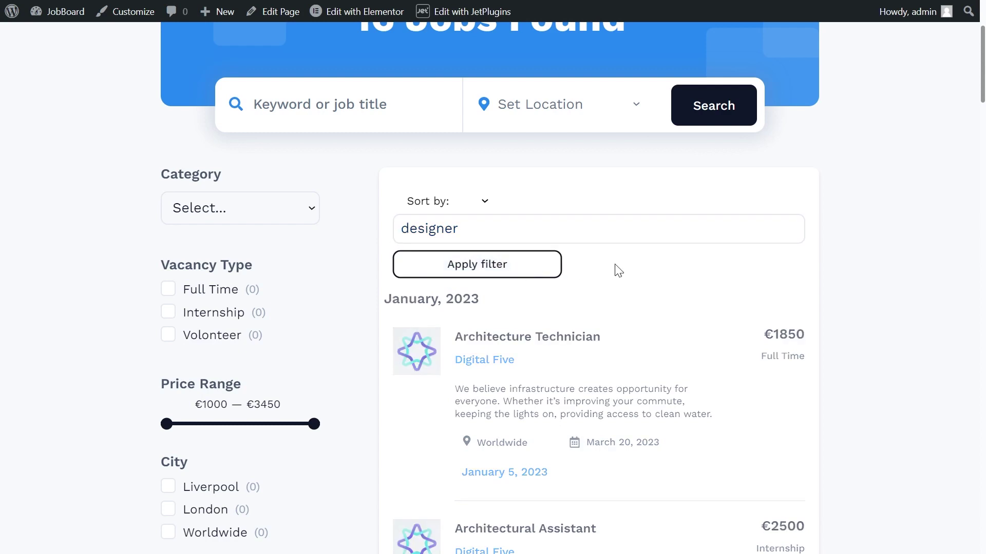
scroll(618, 270, "down", 5)
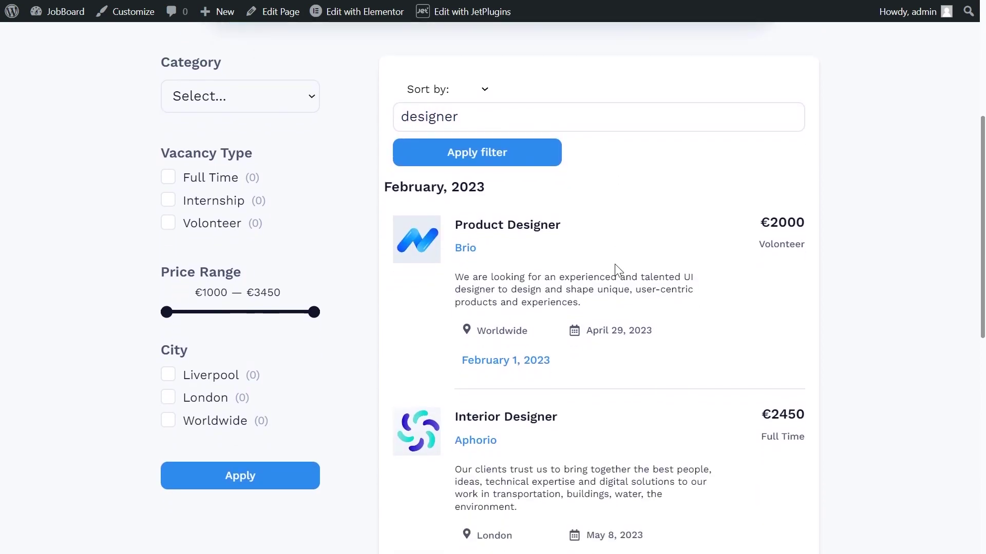
scroll(618, 270, "down", 5)
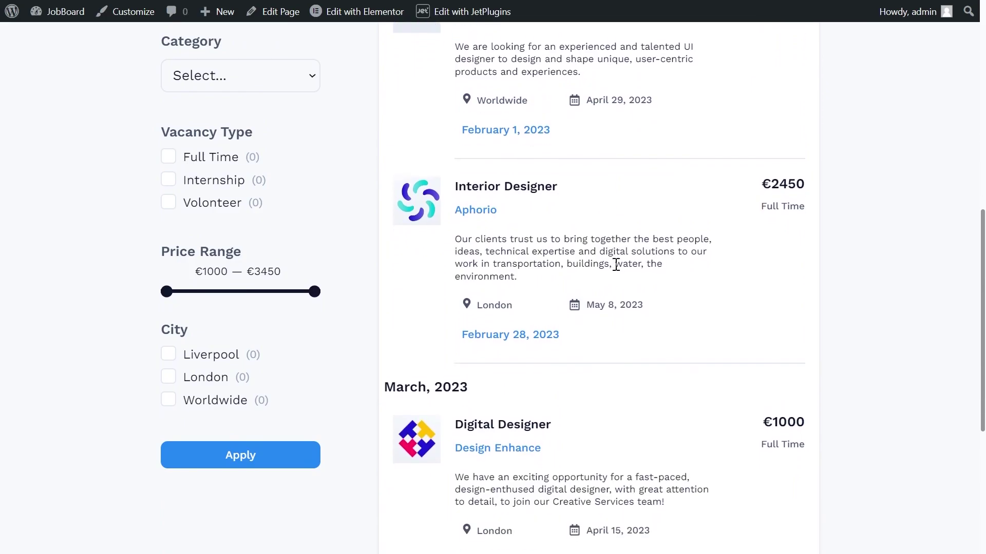